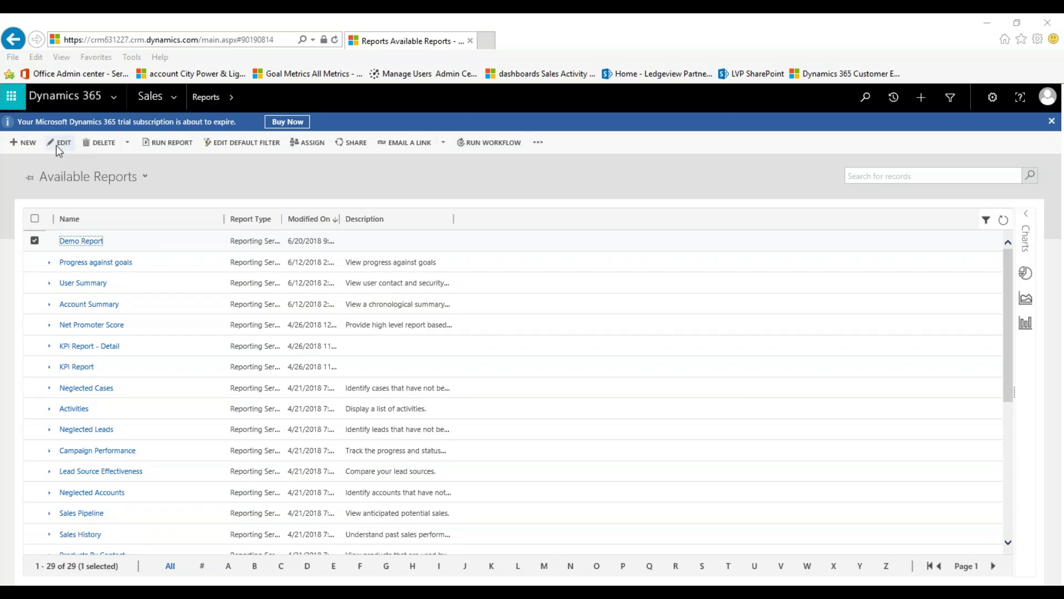
click(62, 143)
drag(0, 271, 266, 14)
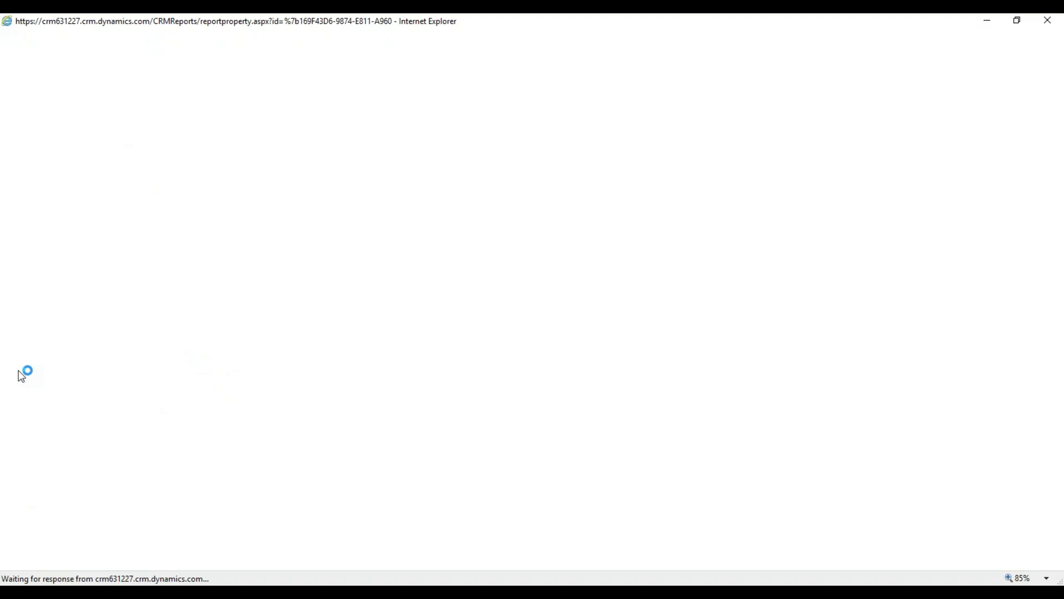
click(1048, 21)
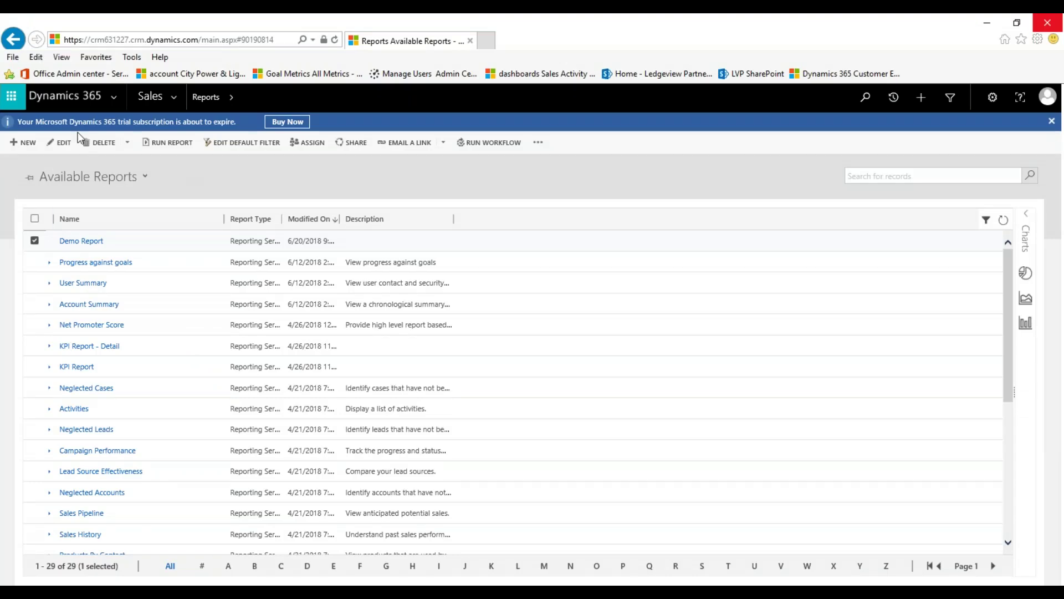
Open Demo Report for editing and start the Report Wizard from the existing report, with overwriting enabled
click(67, 145)
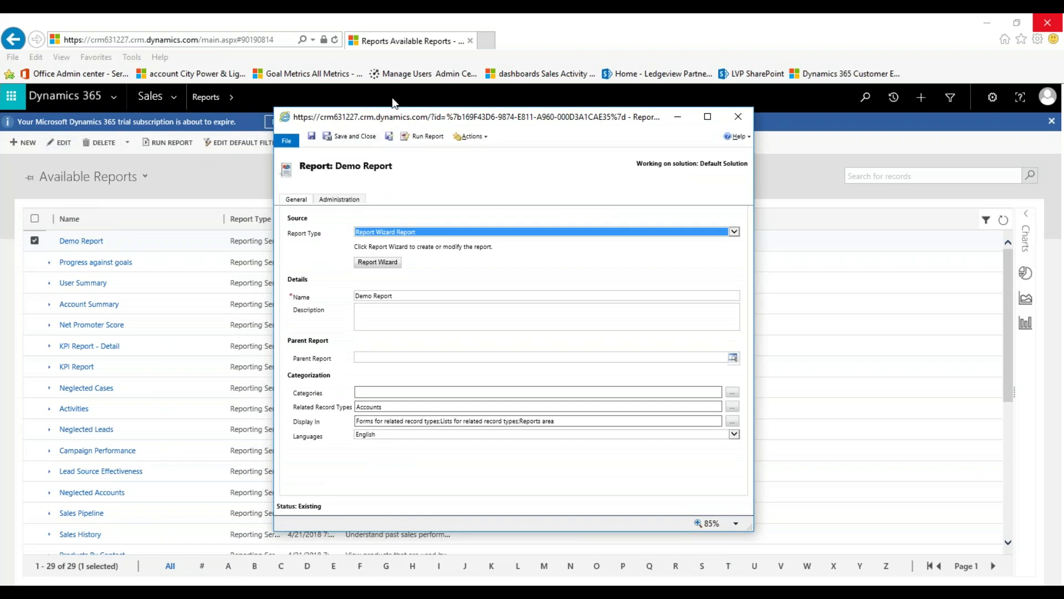
double_click(413, 117)
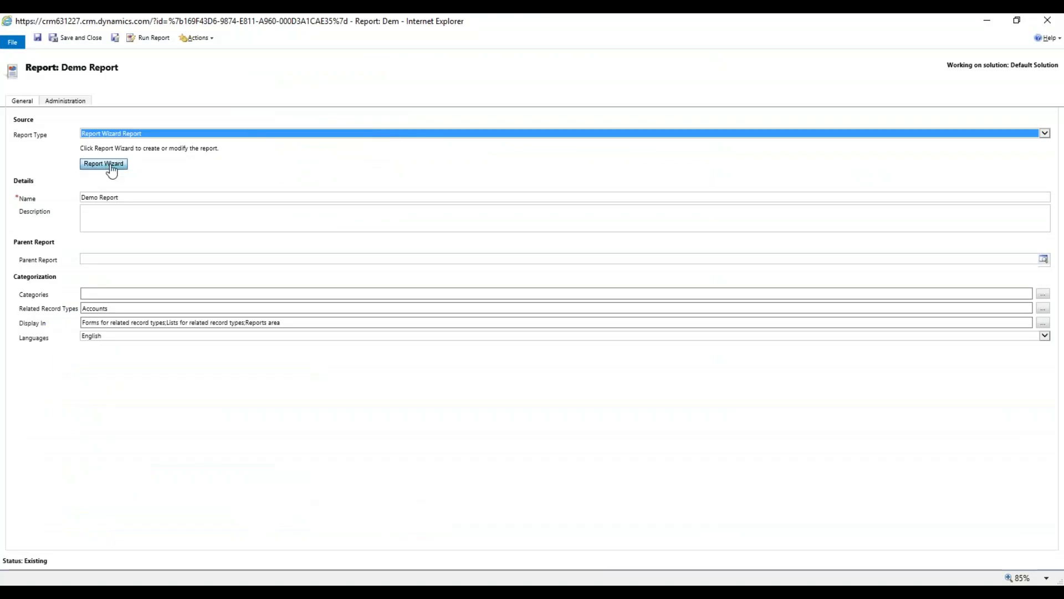
click(104, 164)
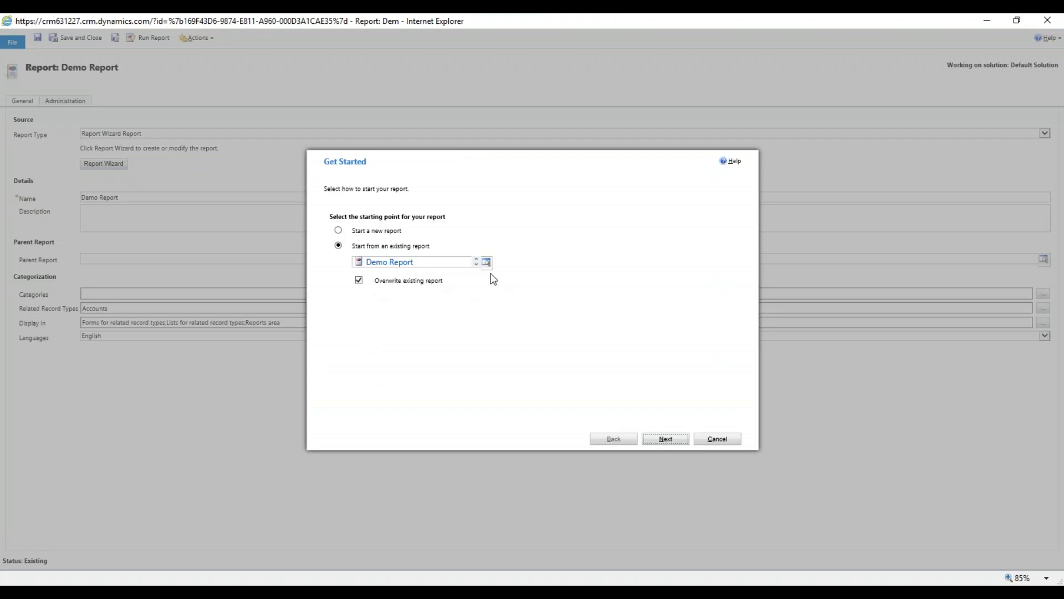
drag(396, 20, 307, 274)
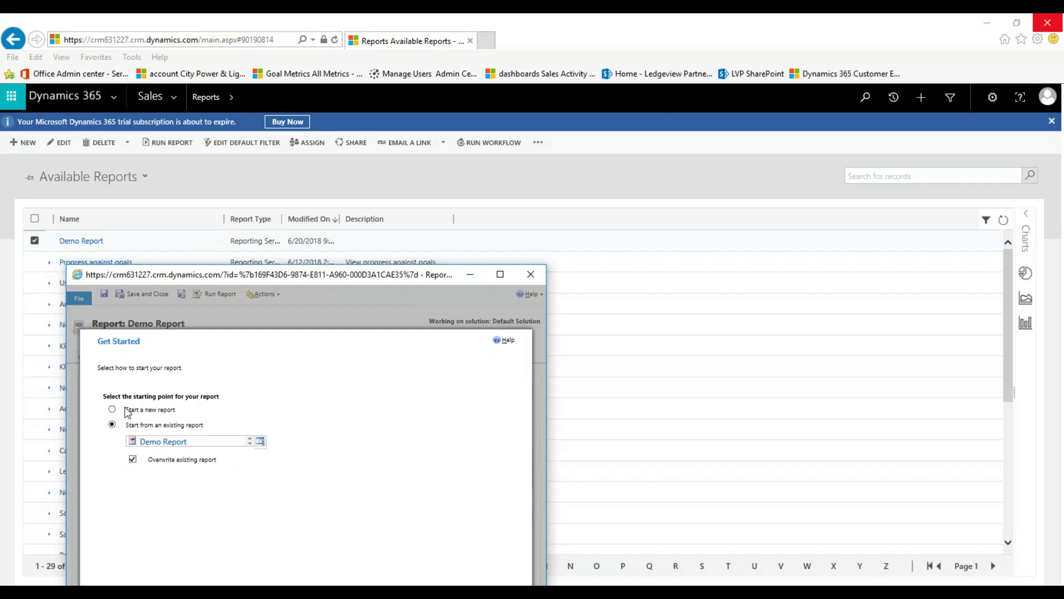
drag(215, 274, 244, 14)
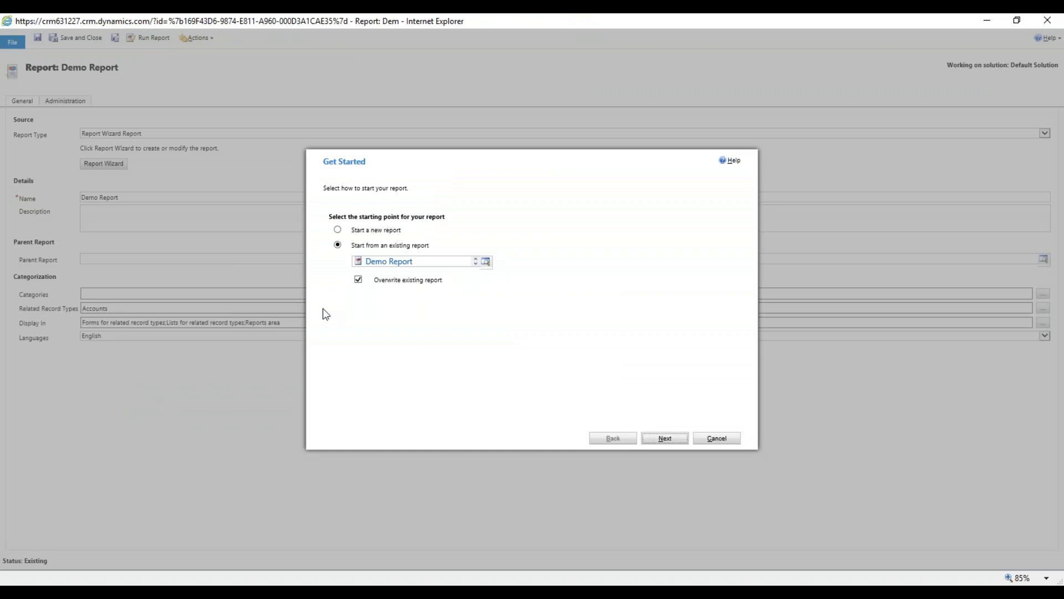
mouse_move(635, 592)
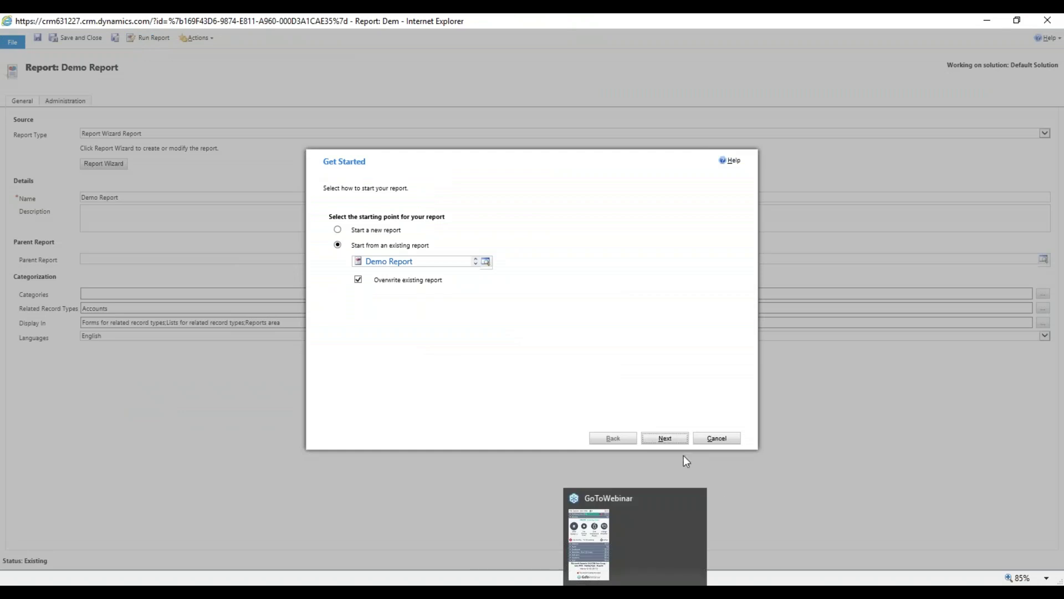
click(652, 438)
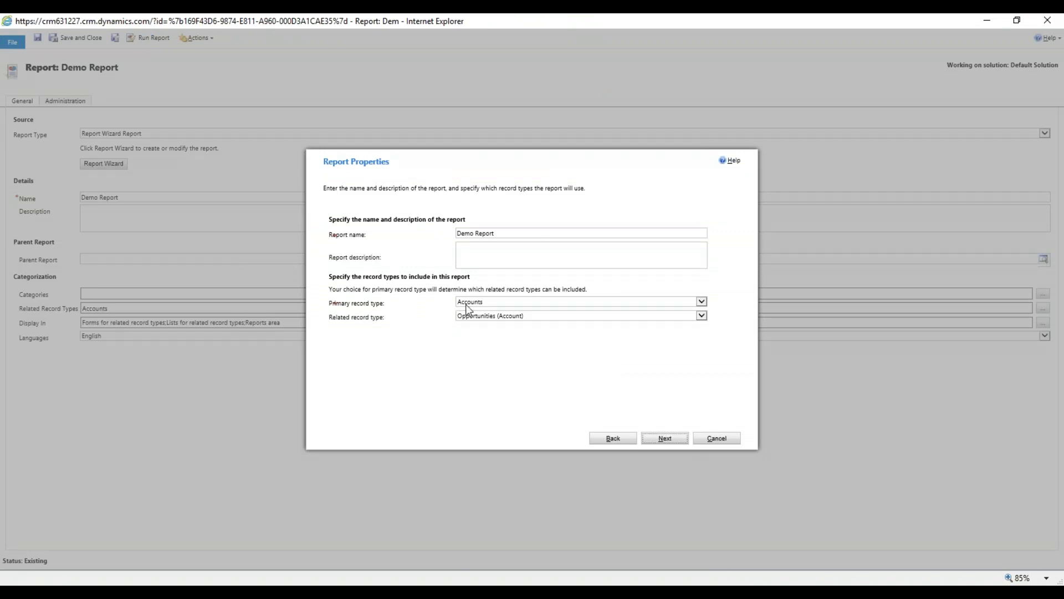
Choose Opportunities (Account) as the related record type and accept the filters for active accounts and won opportunities
click(501, 316)
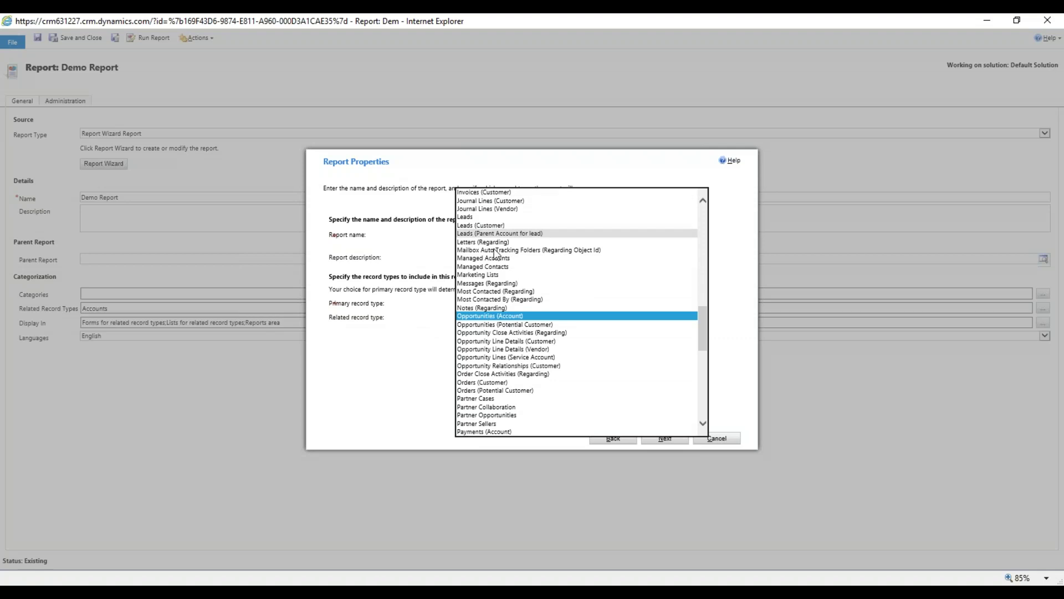
click(469, 316)
click(666, 440)
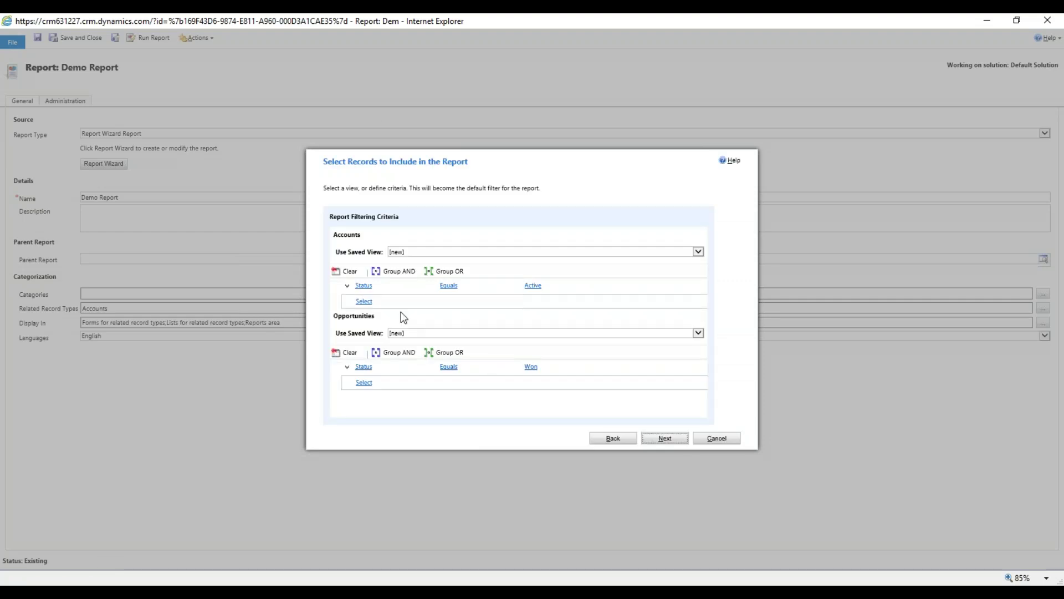
mouse_move(369, 299)
mouse_move(553, 375)
mouse_move(416, 382)
click(665, 438)
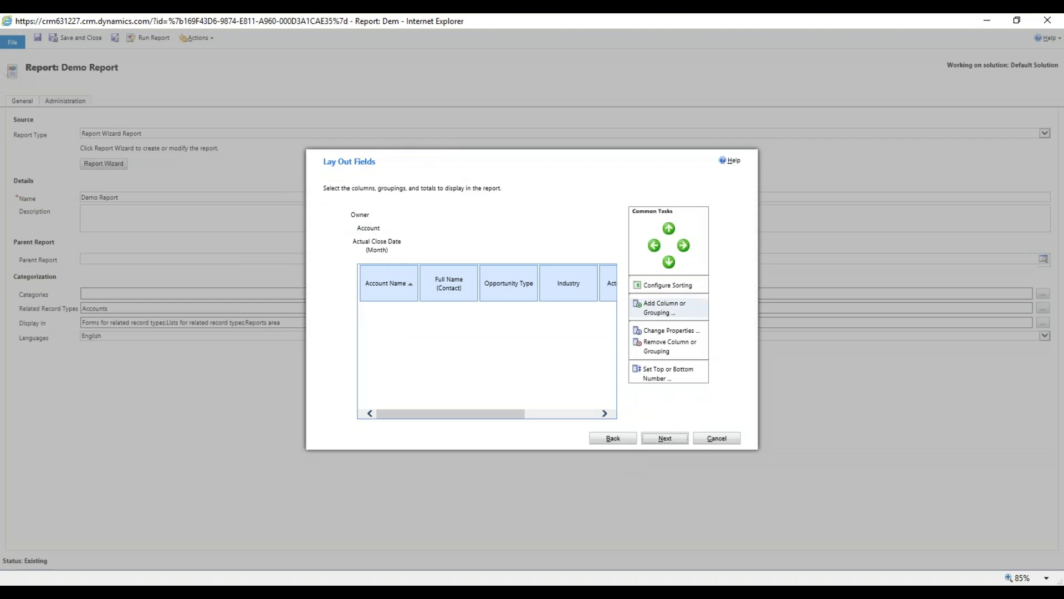
Review the grouping properties of the Owner and Account groupings without changing them
click(355, 216)
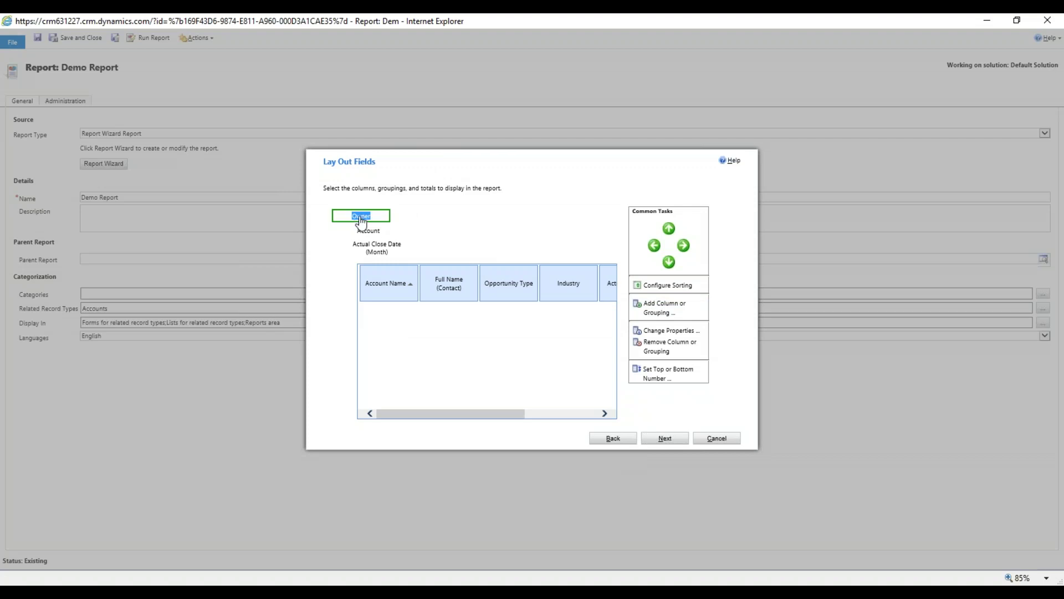
click(672, 332)
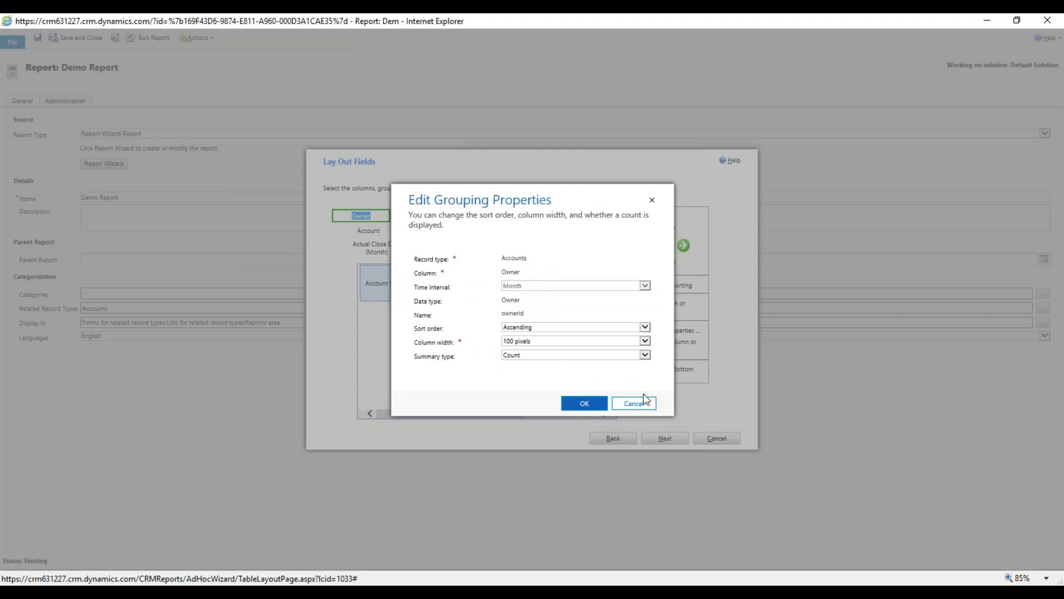
click(623, 403)
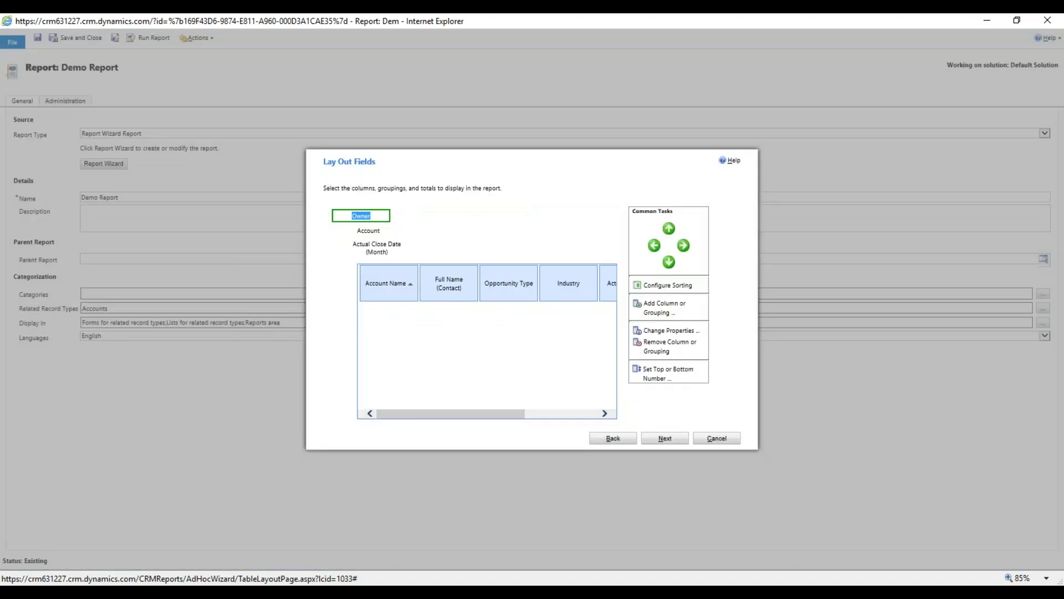
click(361, 233)
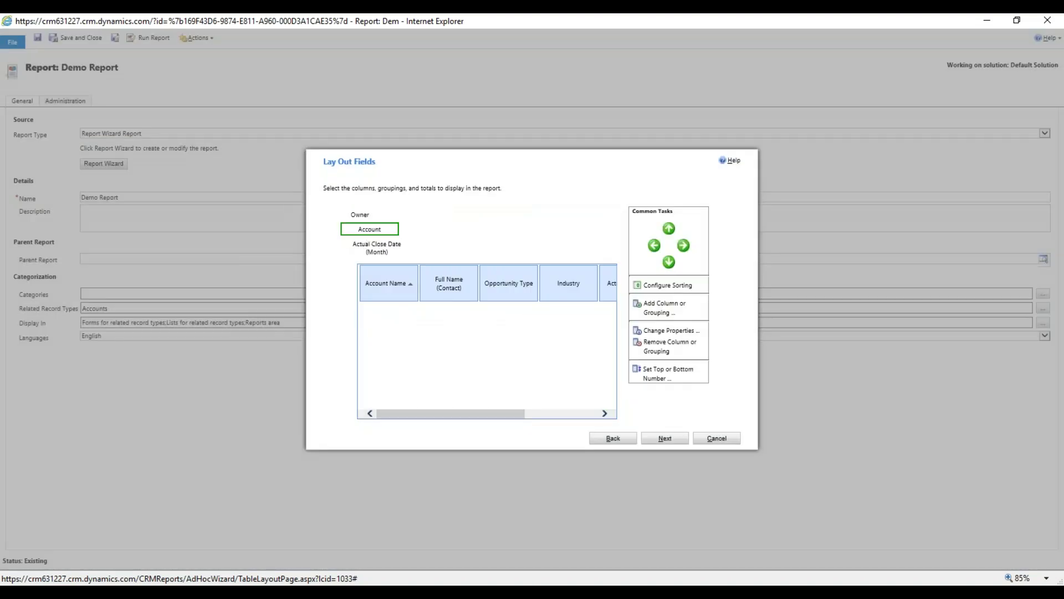
click(667, 331)
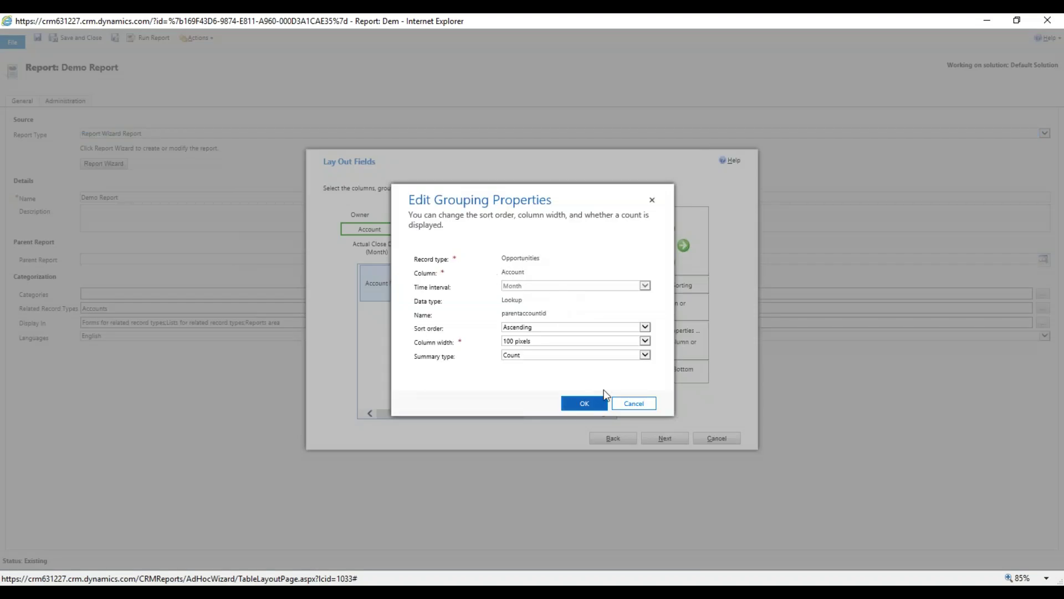
click(627, 403)
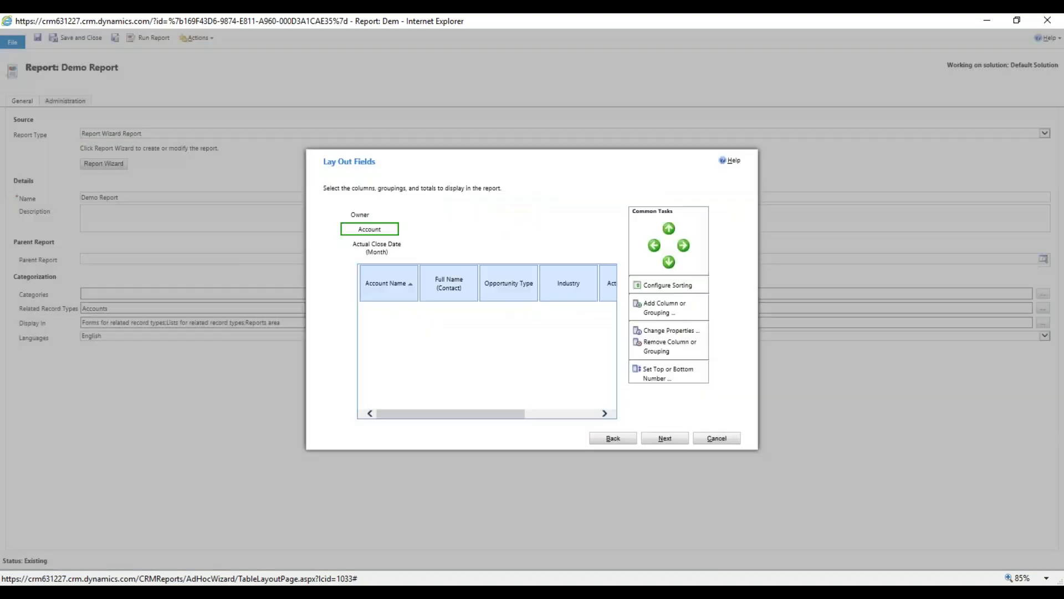
Check the properties of the Actual Close Date (Month) grouping and remove that grouping from the report
double_click(381, 244)
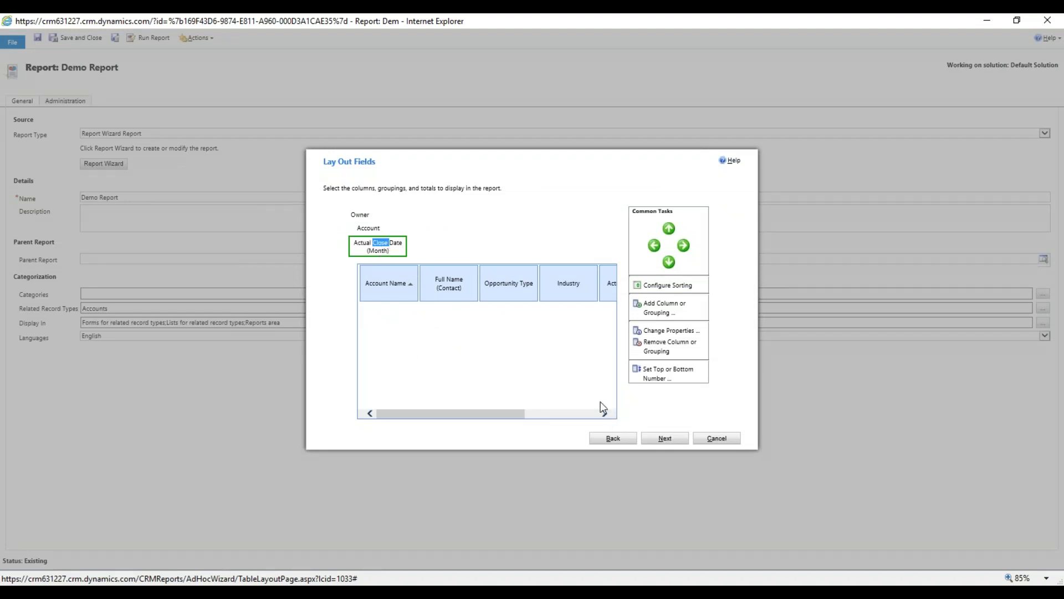
click(647, 331)
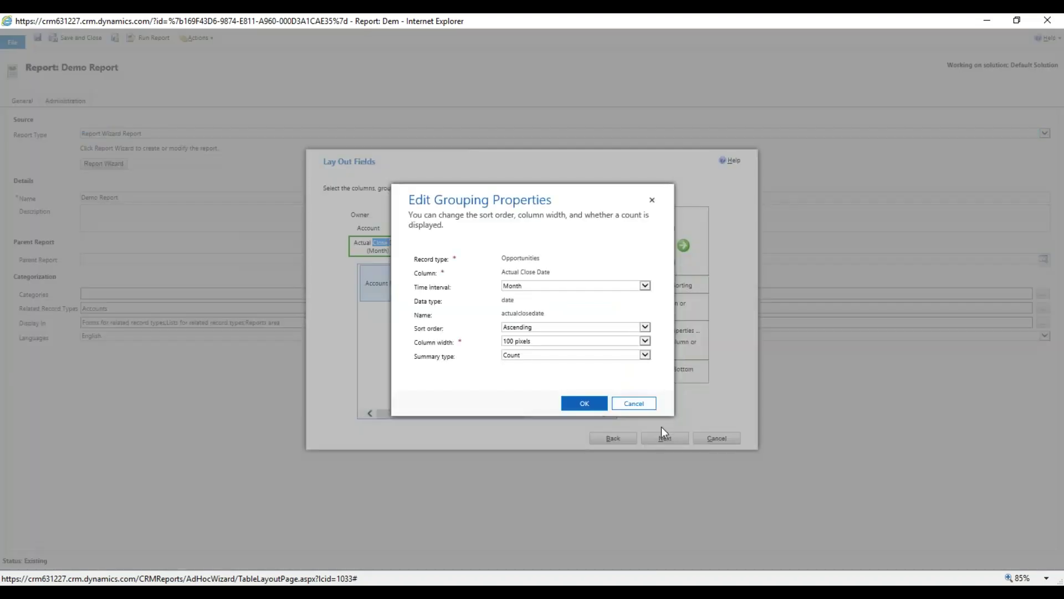
click(633, 403)
click(670, 346)
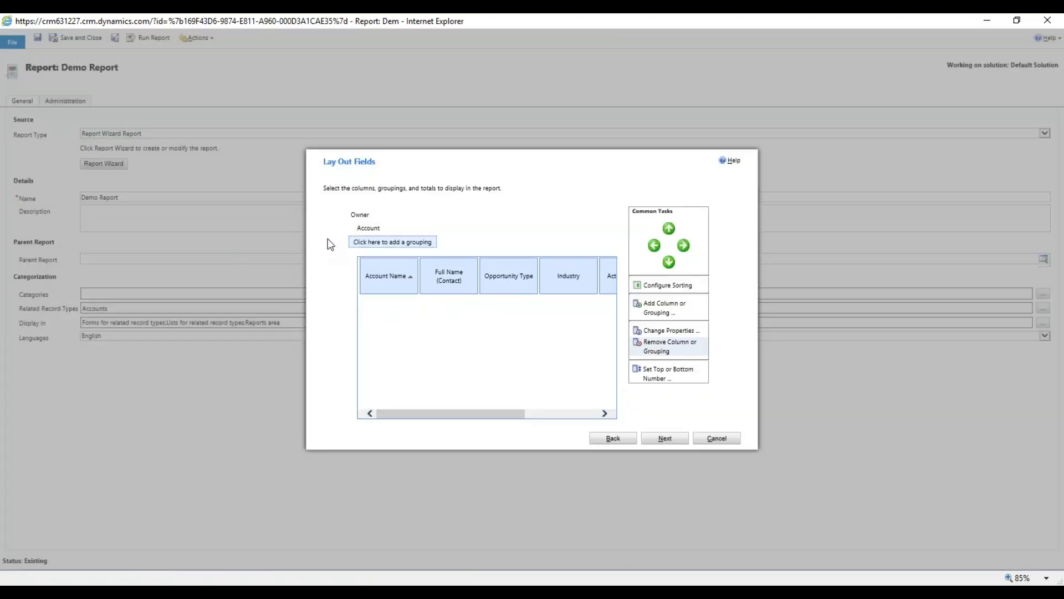
Add a third-level grouping on the Opportunities Actual Close Date column with a Month interval and a Count summary
click(420, 245)
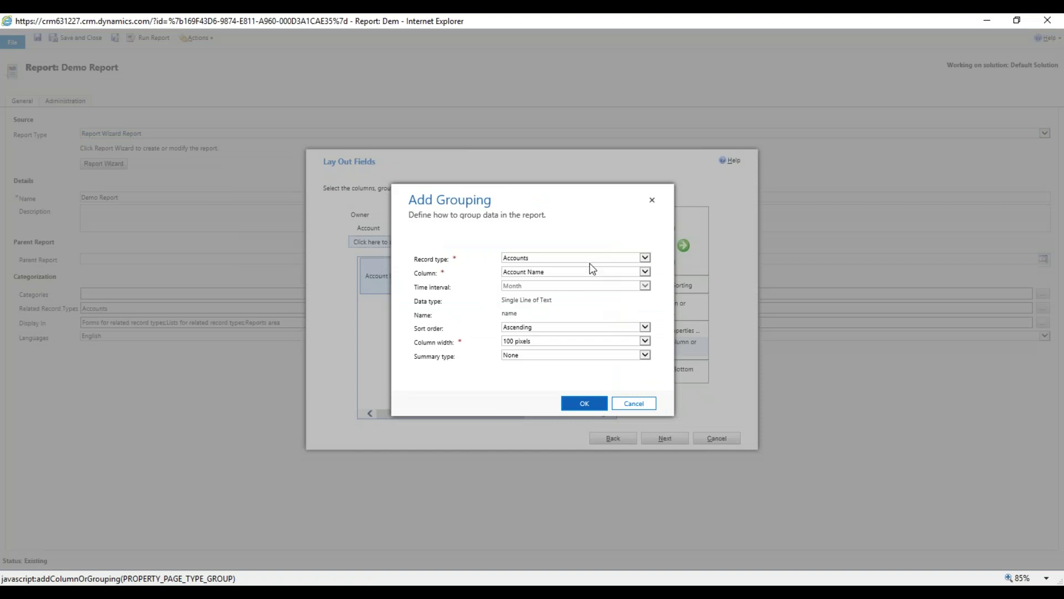
click(550, 260)
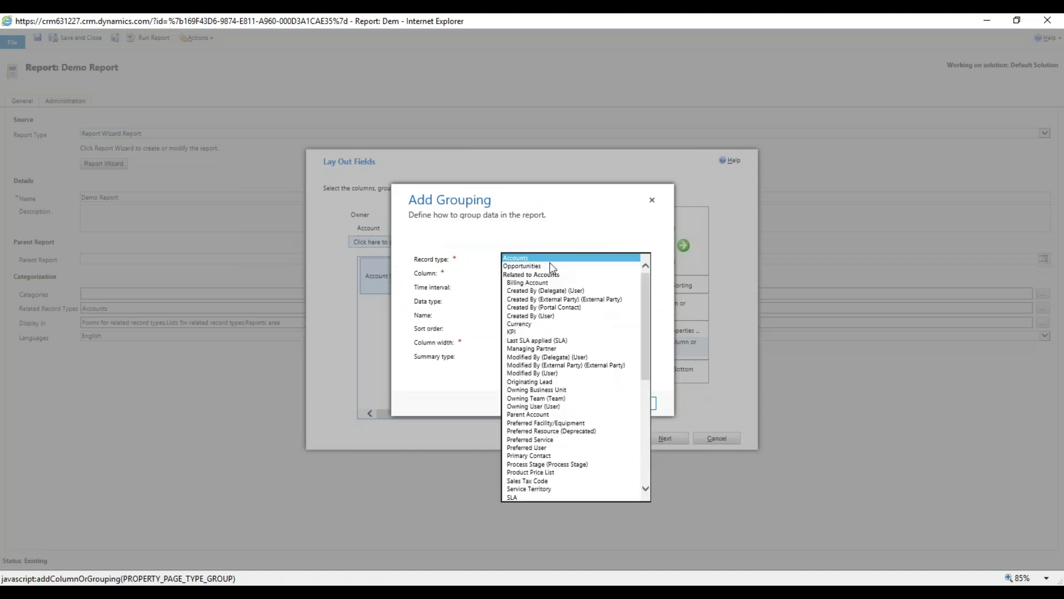
click(548, 265)
click(550, 273)
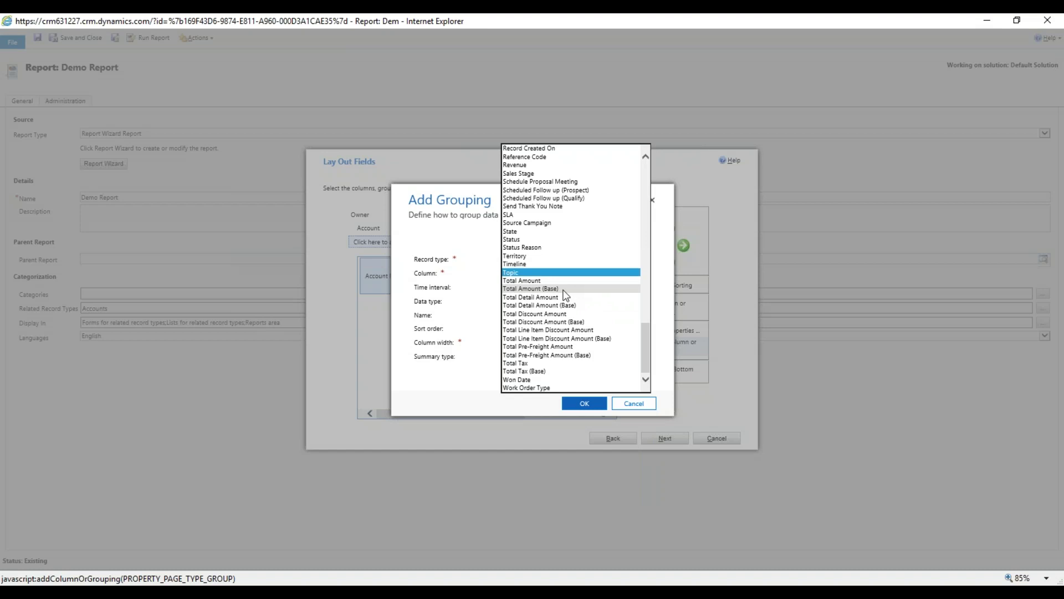
key(a)
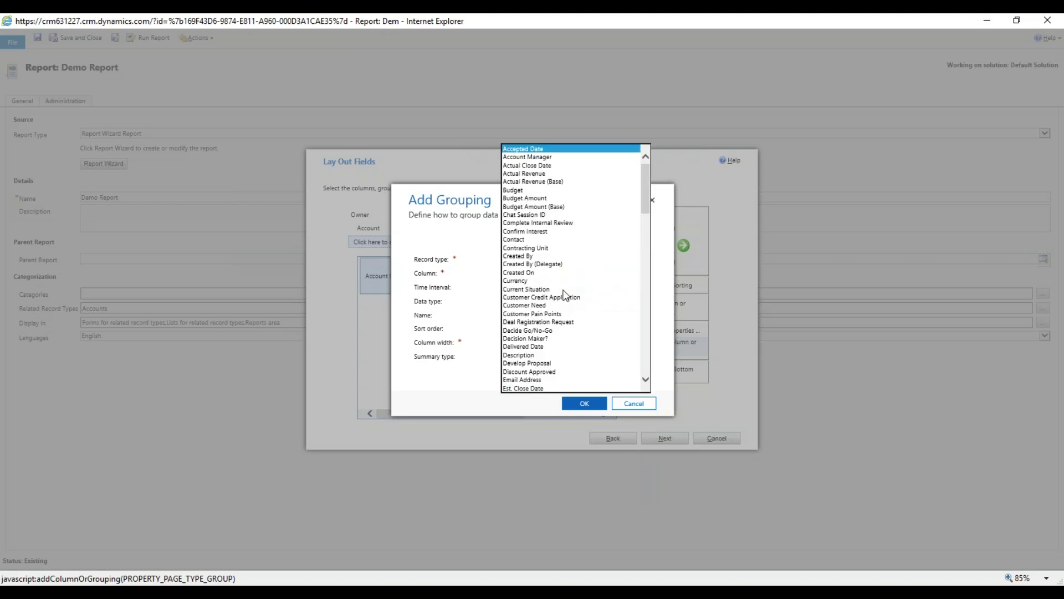
click(554, 165)
click(520, 286)
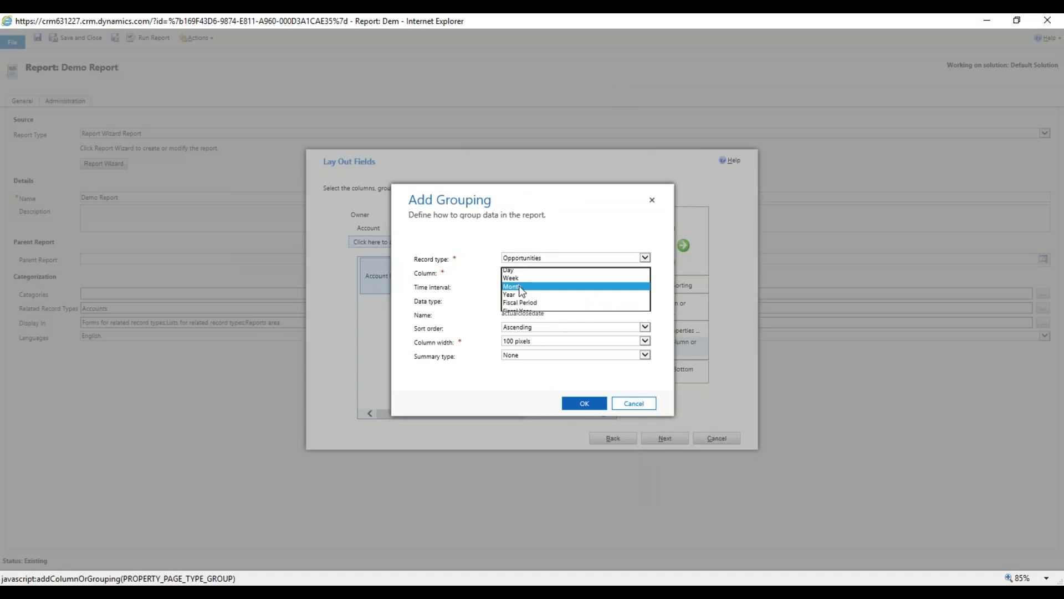
click(516, 286)
click(510, 358)
click(509, 363)
click(583, 403)
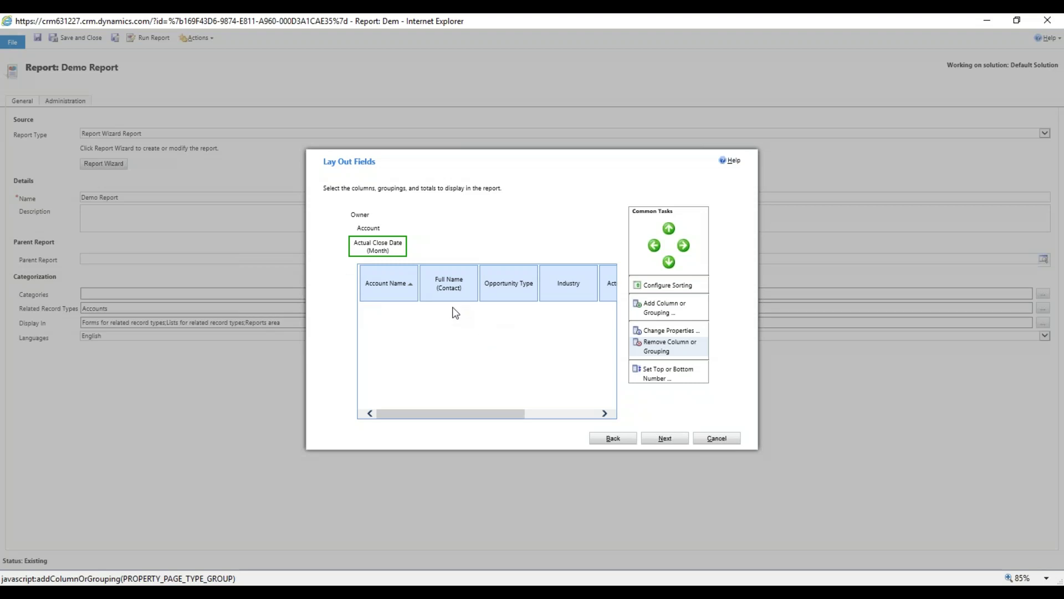
Check the properties of the Full Name (Contact) column and remove the column from the report
mouse_move(516, 417)
mouse_down()
mouse_move(582, 430)
mouse_move(521, 423)
mouse_up()
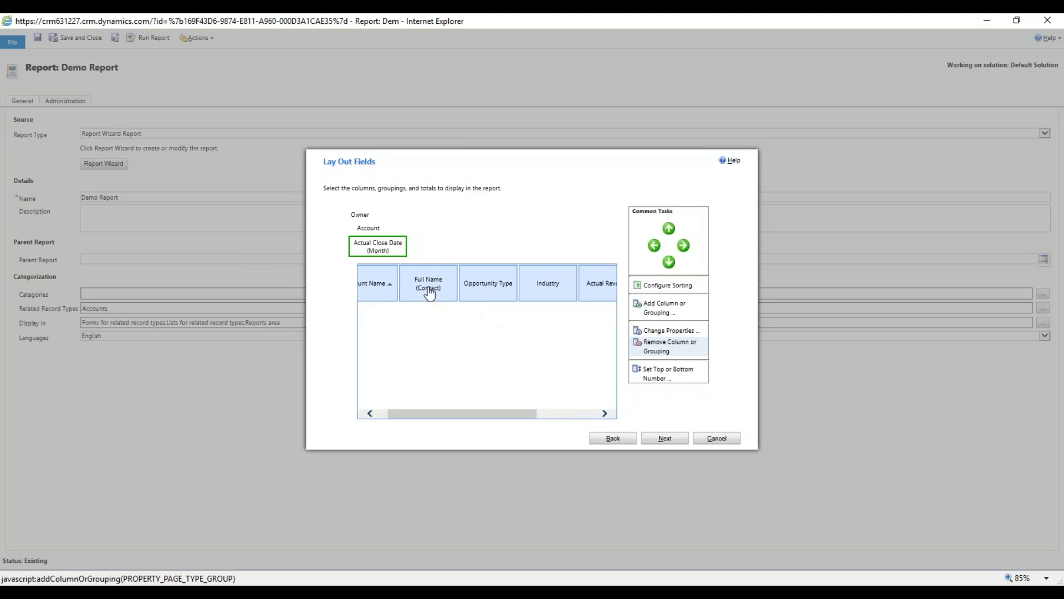
click(428, 288)
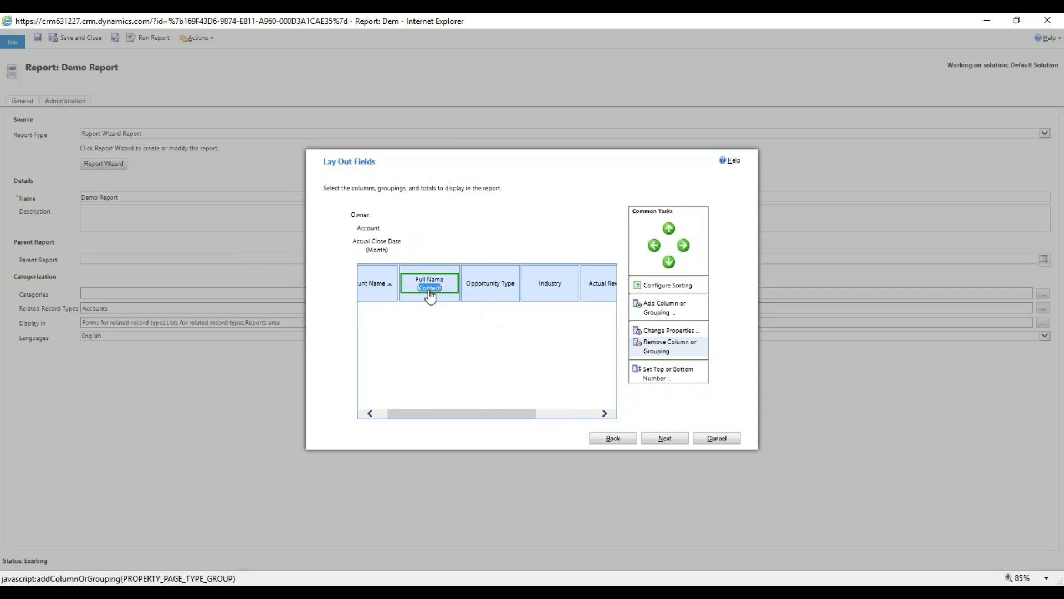
double_click(427, 284)
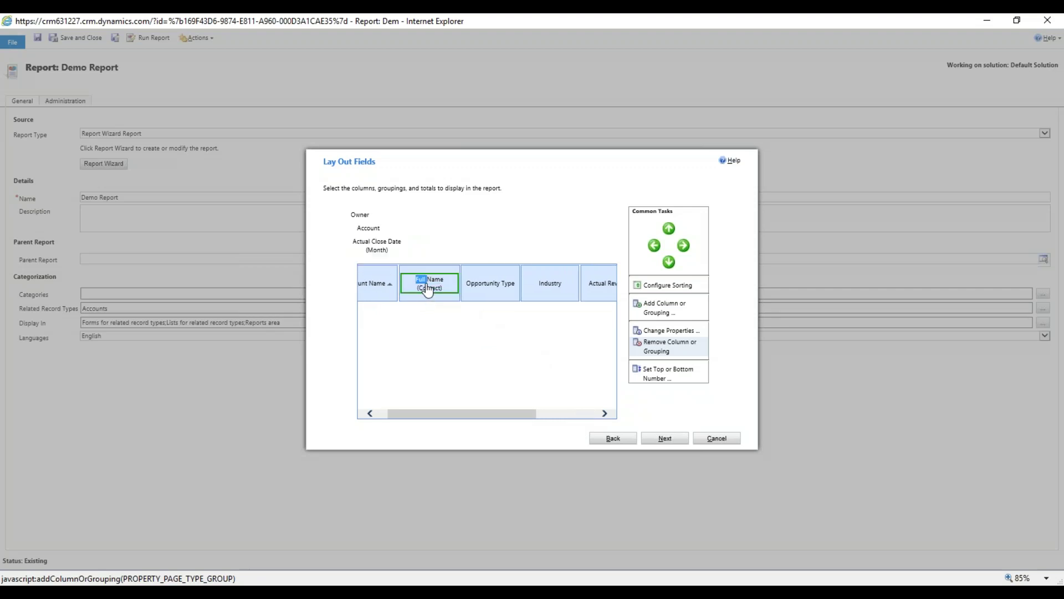
click(642, 330)
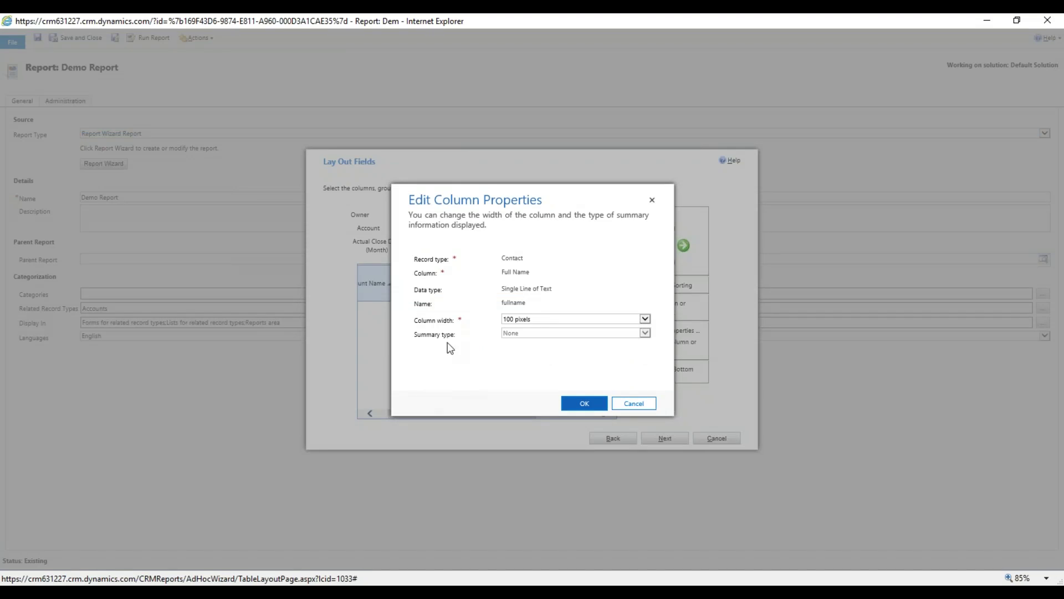
click(634, 404)
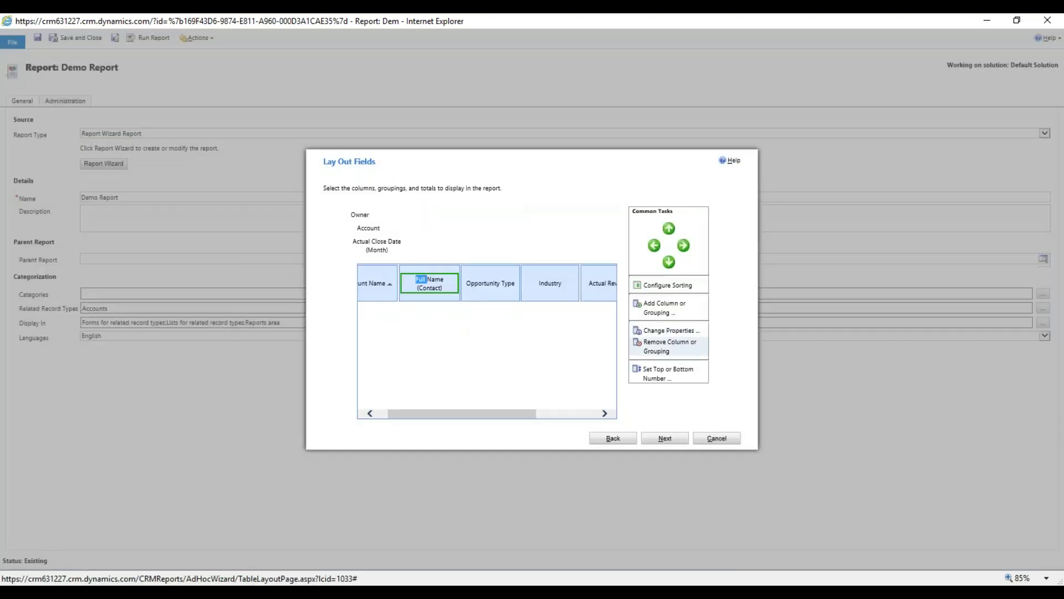
click(670, 346)
click(587, 354)
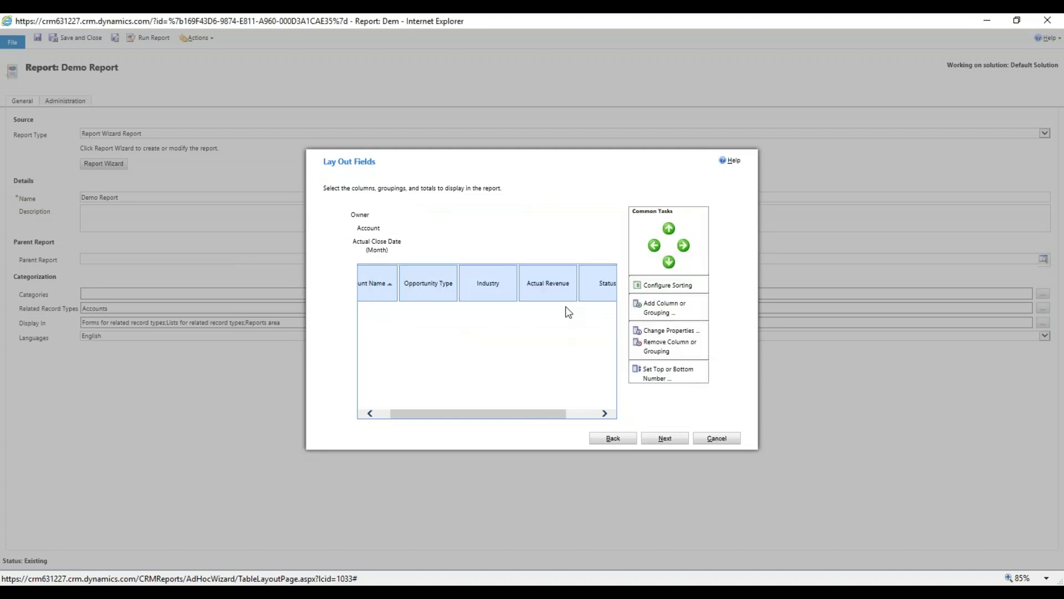
Add a Full Name column from the Contact record type related to Opportunities, with a width of 100 pixels
drag(516, 399, 583, 411)
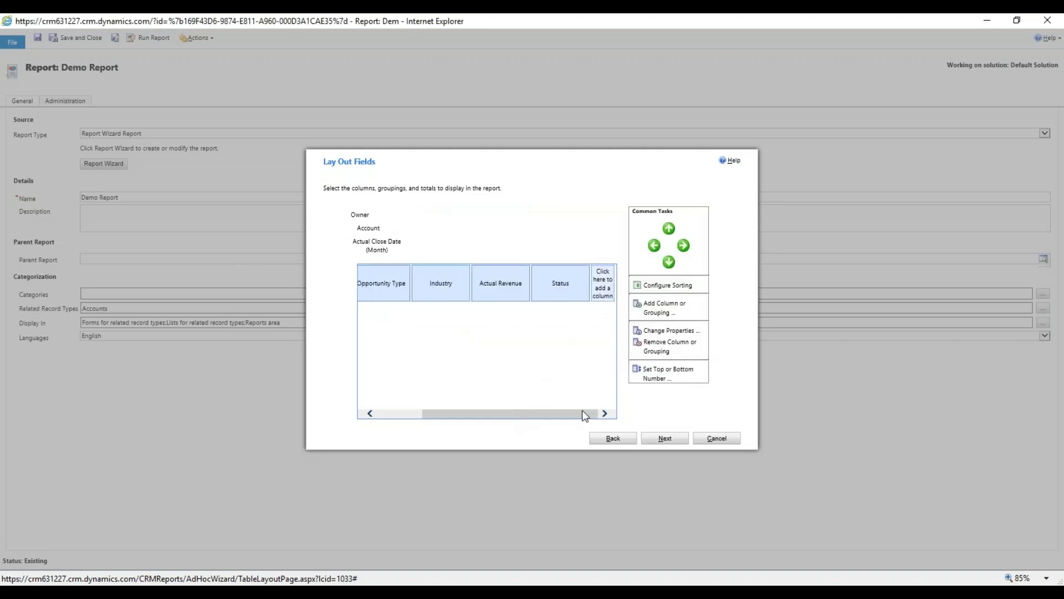
click(603, 284)
click(521, 261)
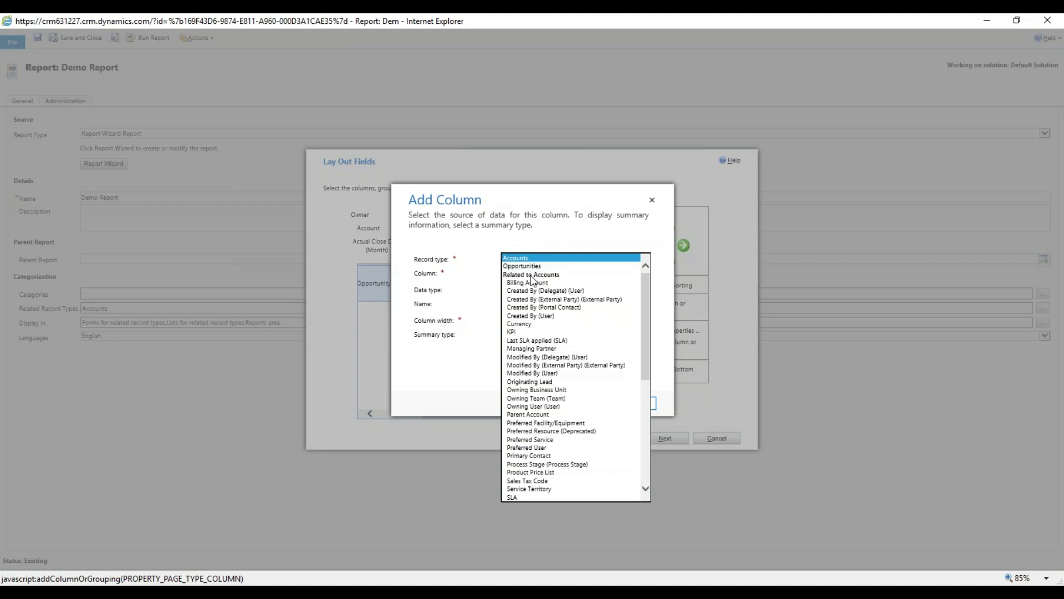
scroll(543, 285, down, 5)
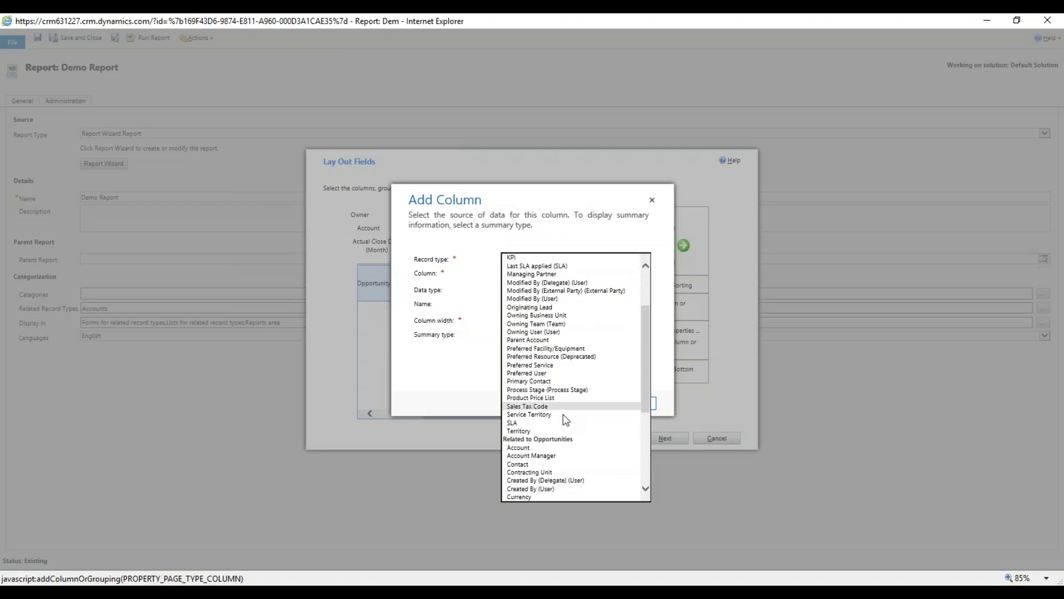
scroll(549, 401, down, 1)
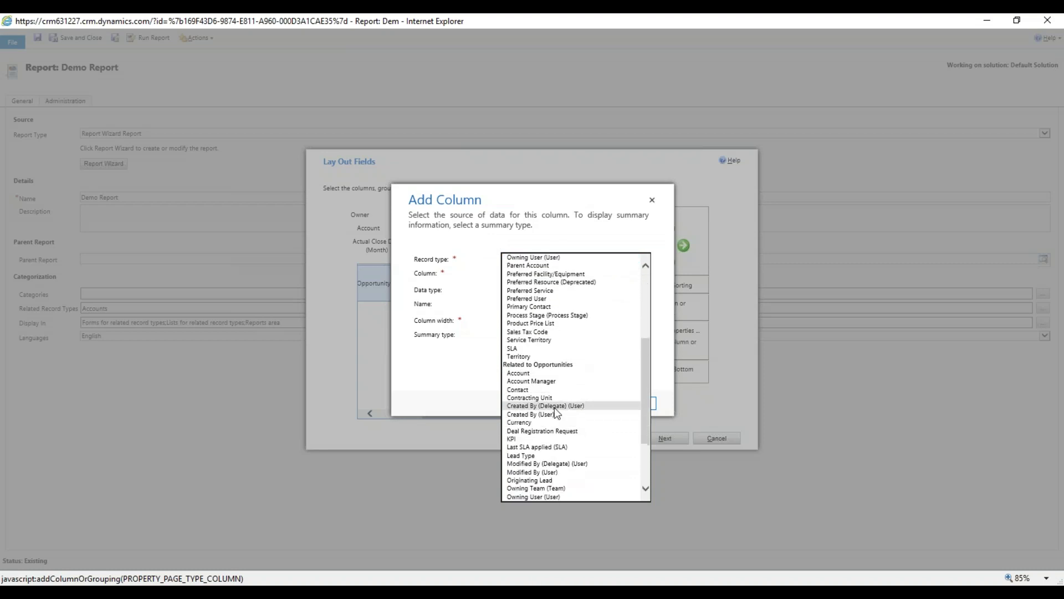
click(545, 398)
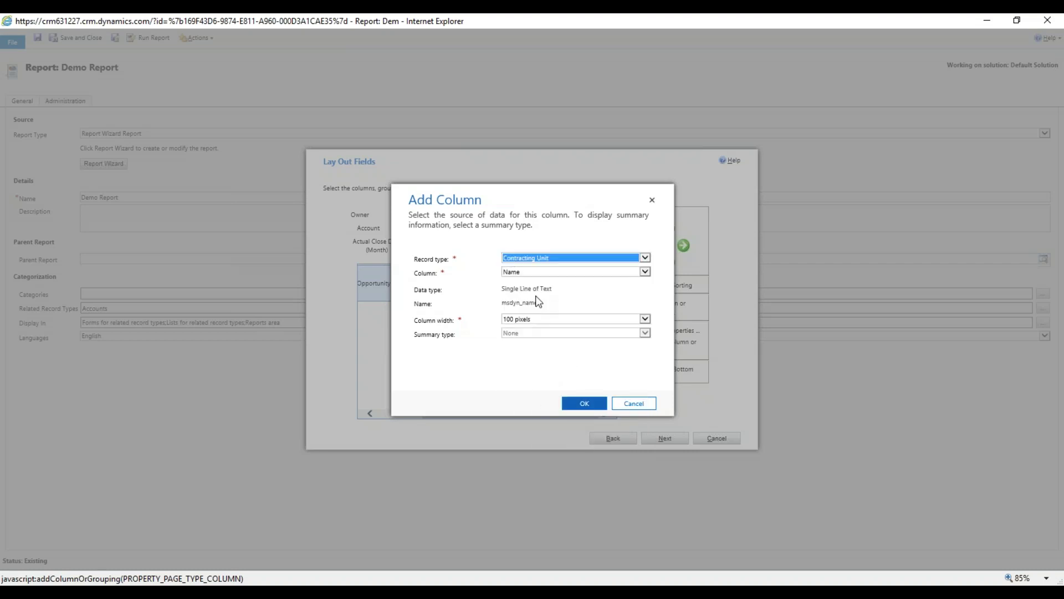
click(522, 257)
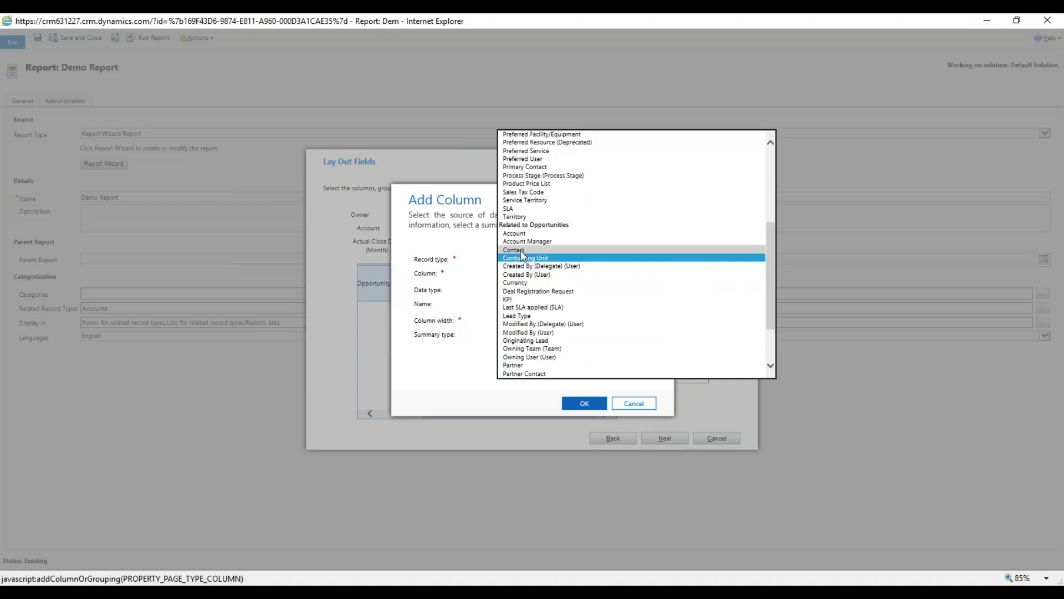
click(520, 251)
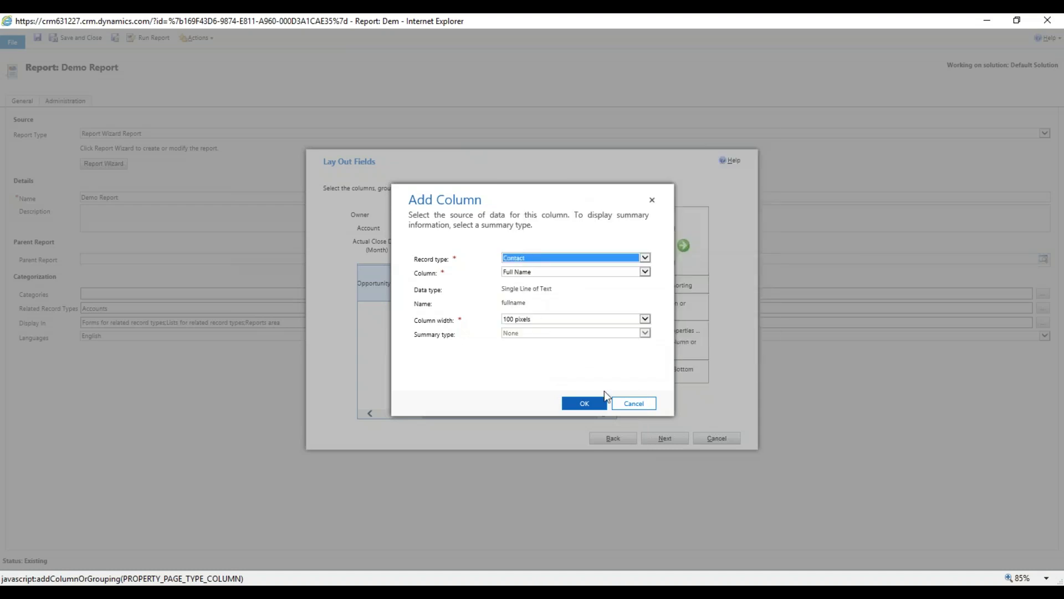
click(584, 405)
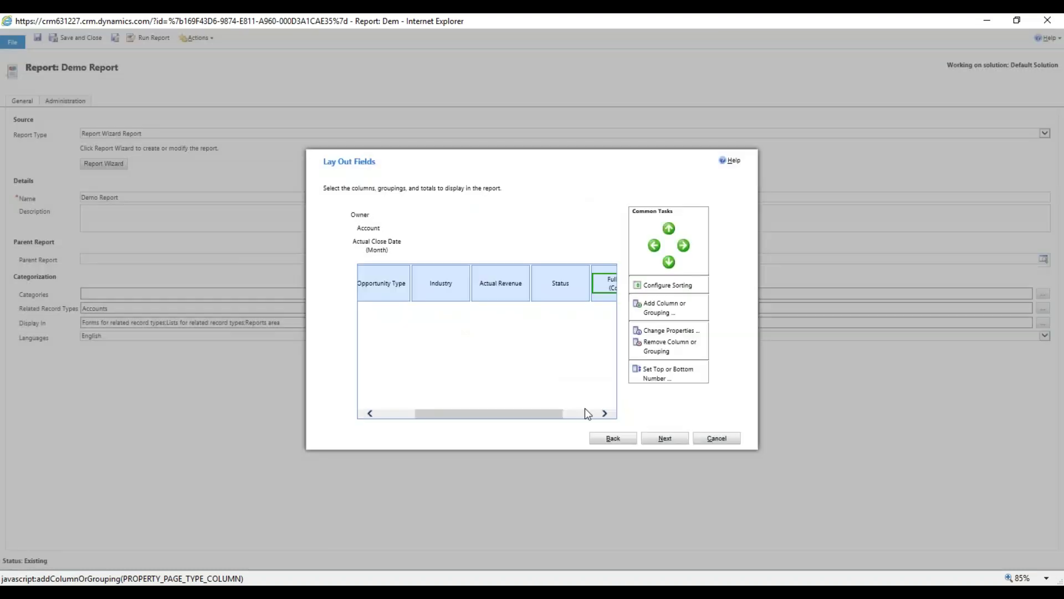
Move the new Full Name (Contact) column directly after the Account Name column
click(654, 247)
click(654, 247)
click(654, 247)
click(654, 246)
Try moving the Actual Close Date (Month) grouping up one level and return it to the third level
click(378, 245)
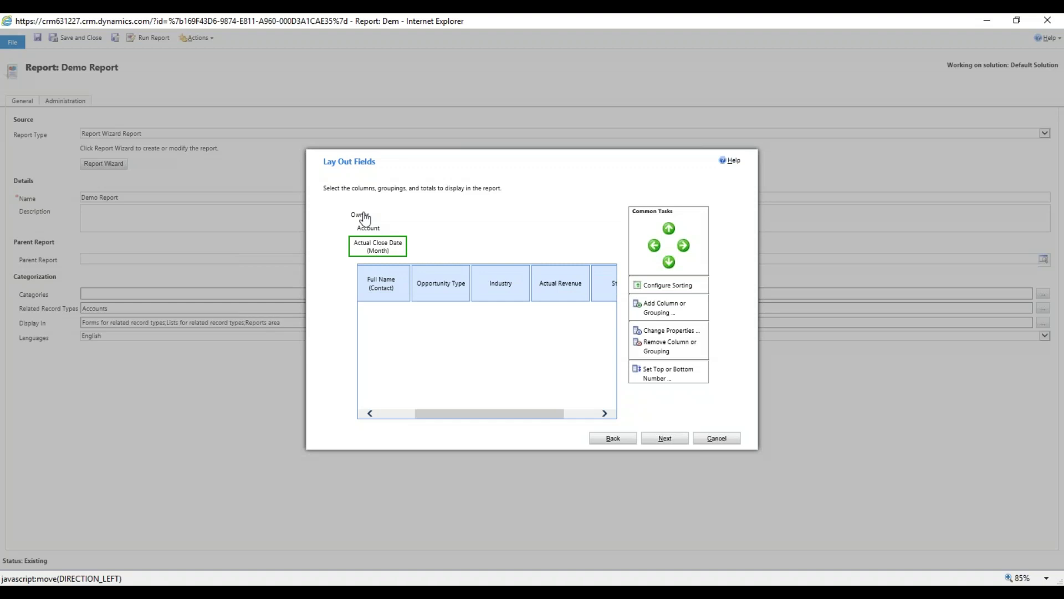
click(667, 231)
click(669, 262)
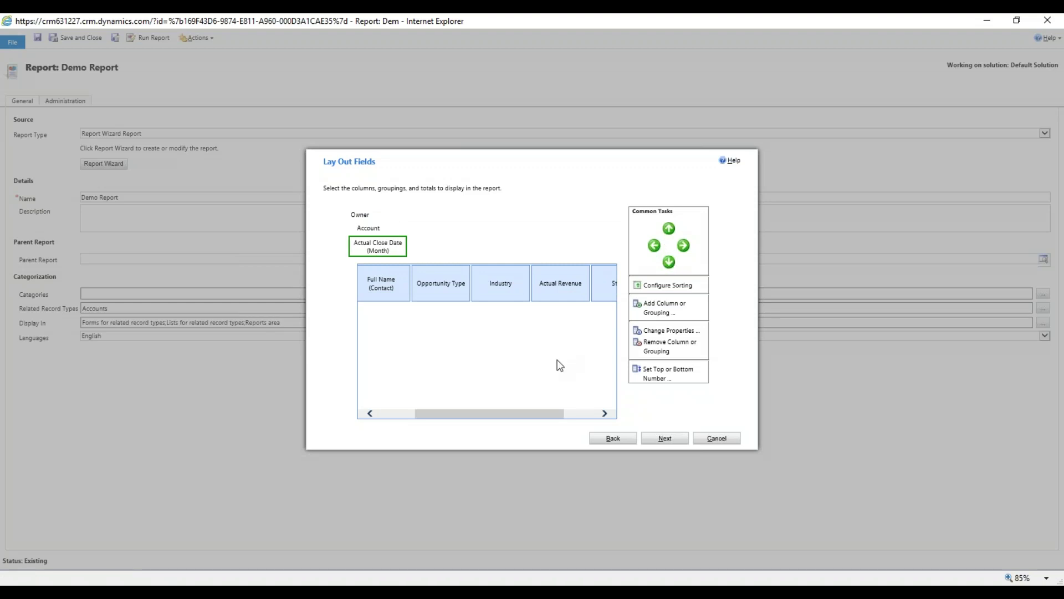
Check which columns the report can be sorted by, leaving the sort configuration unchanged
drag(541, 415, 477, 374)
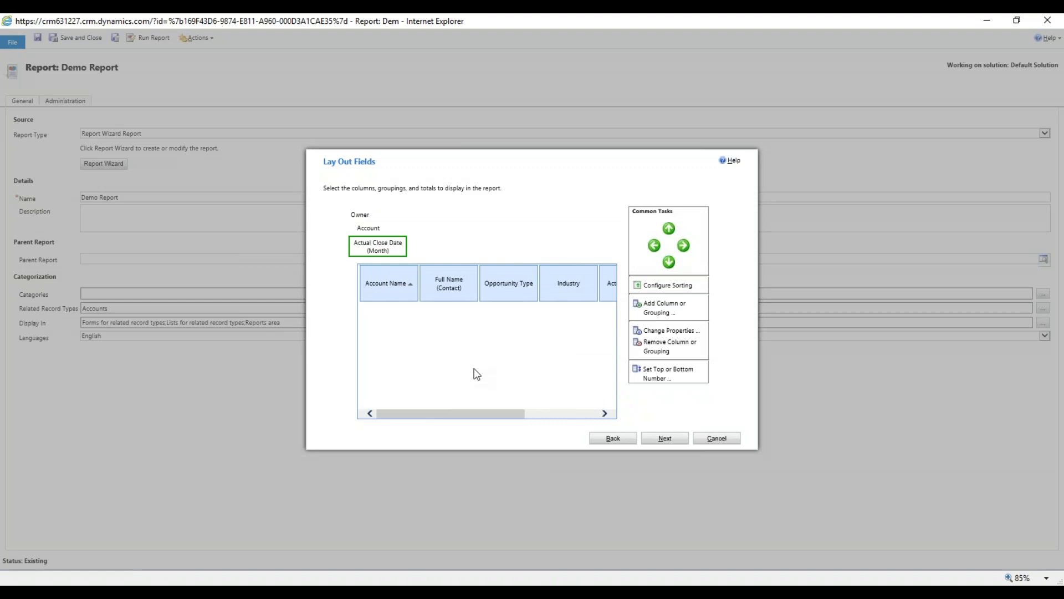
click(665, 286)
click(554, 294)
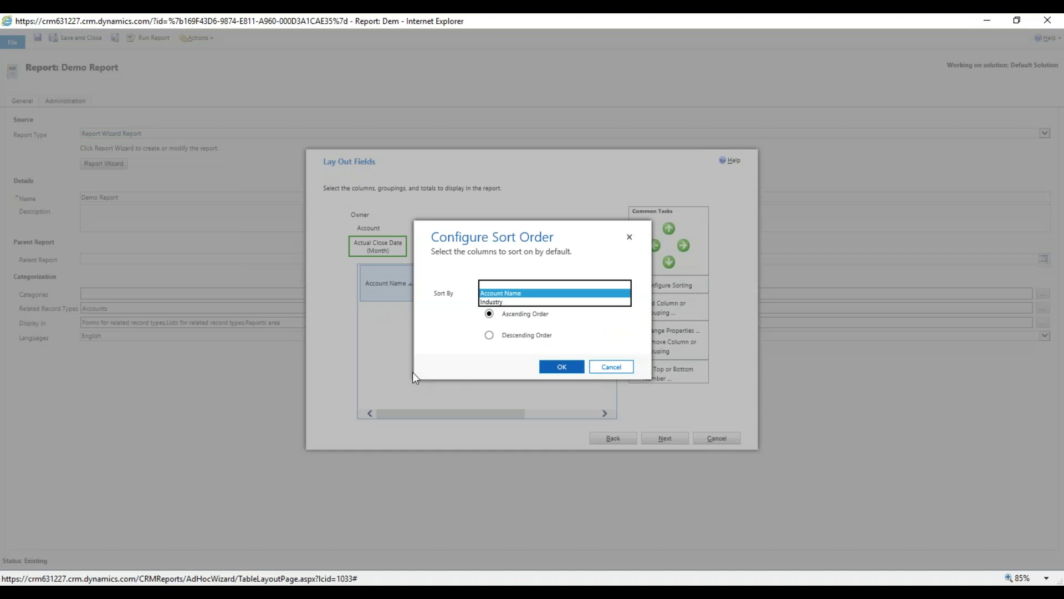
click(394, 404)
click(620, 367)
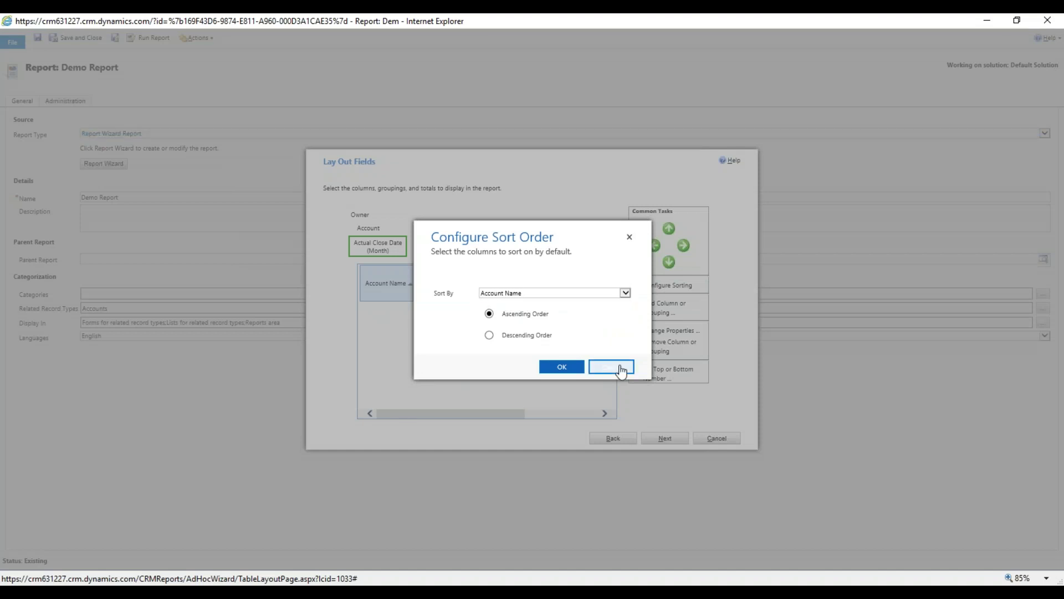
Review the column layout and accept the table-below-chart format and the horizontal bar chart type
drag(448, 413, 233, 355)
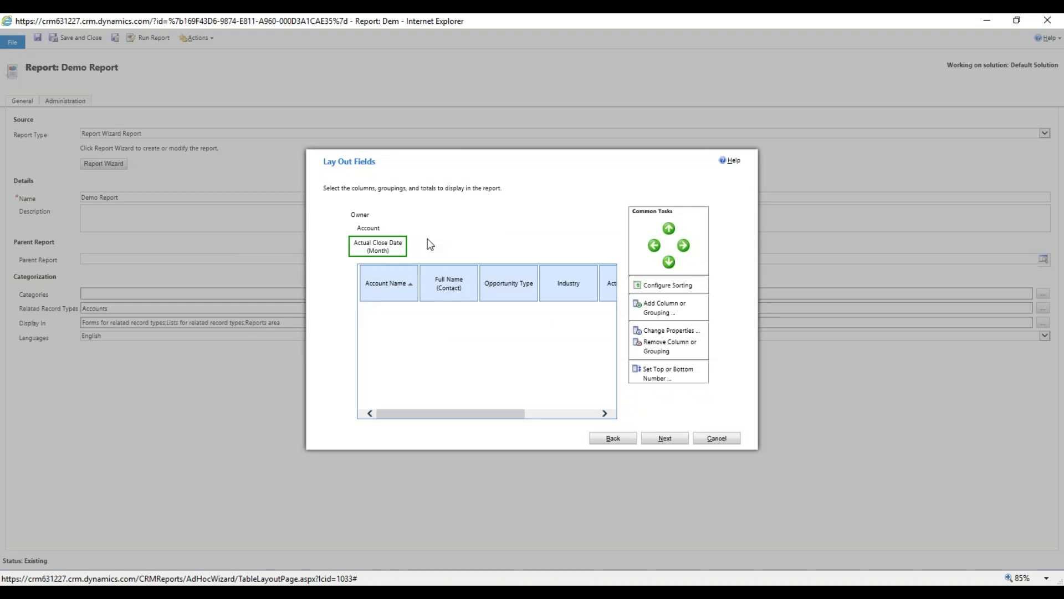
drag(451, 414, 525, 412)
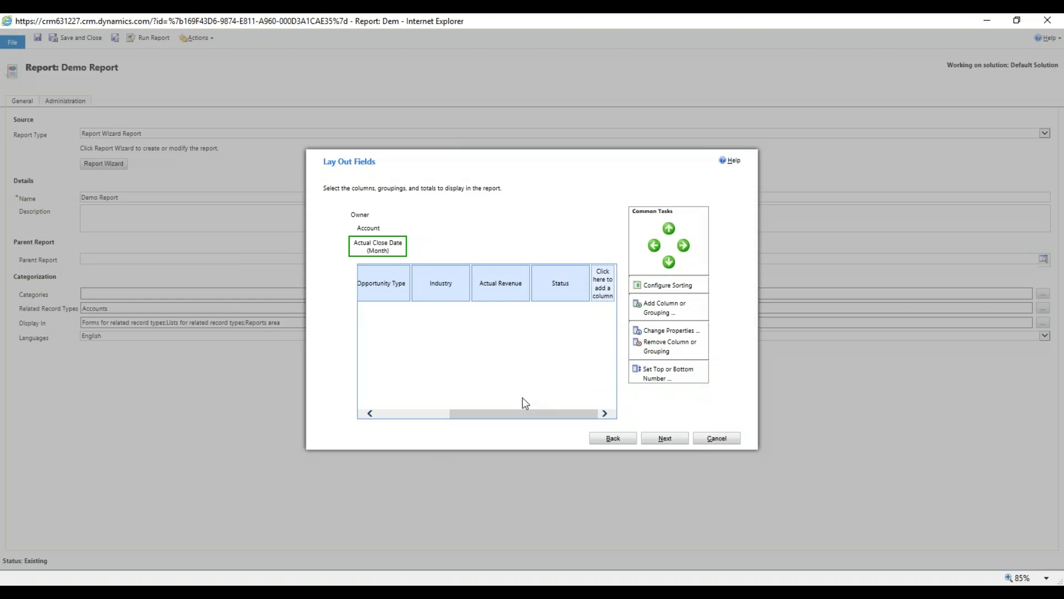
drag(496, 415, 405, 317)
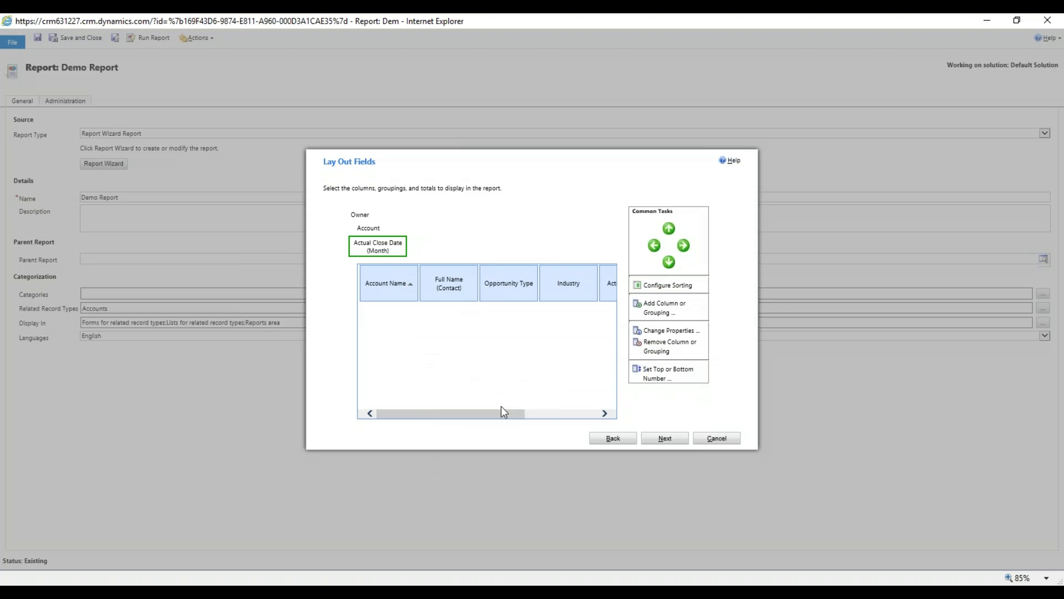
drag(505, 416, 538, 415)
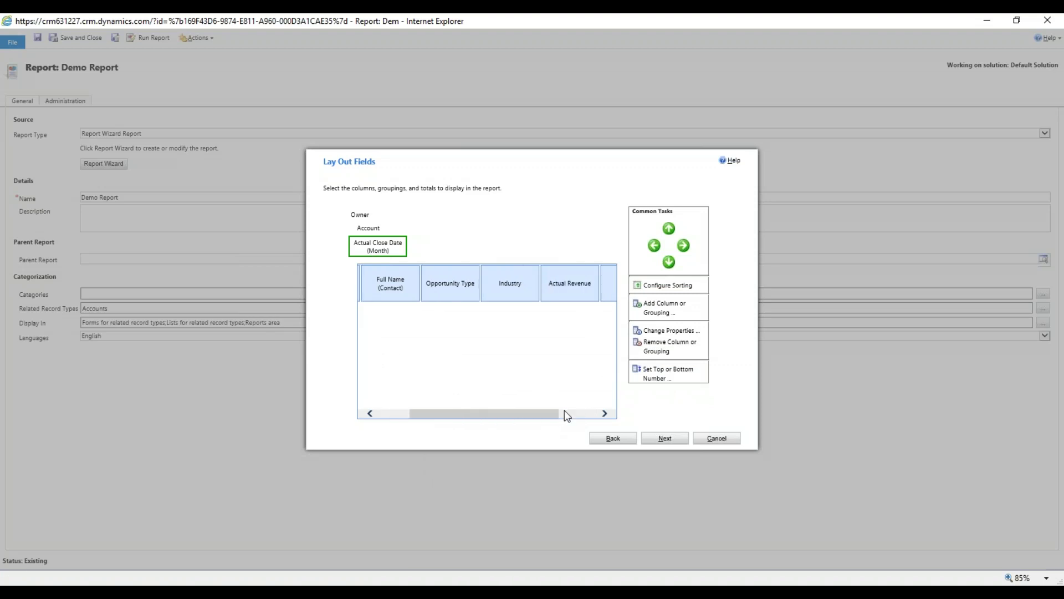
click(665, 438)
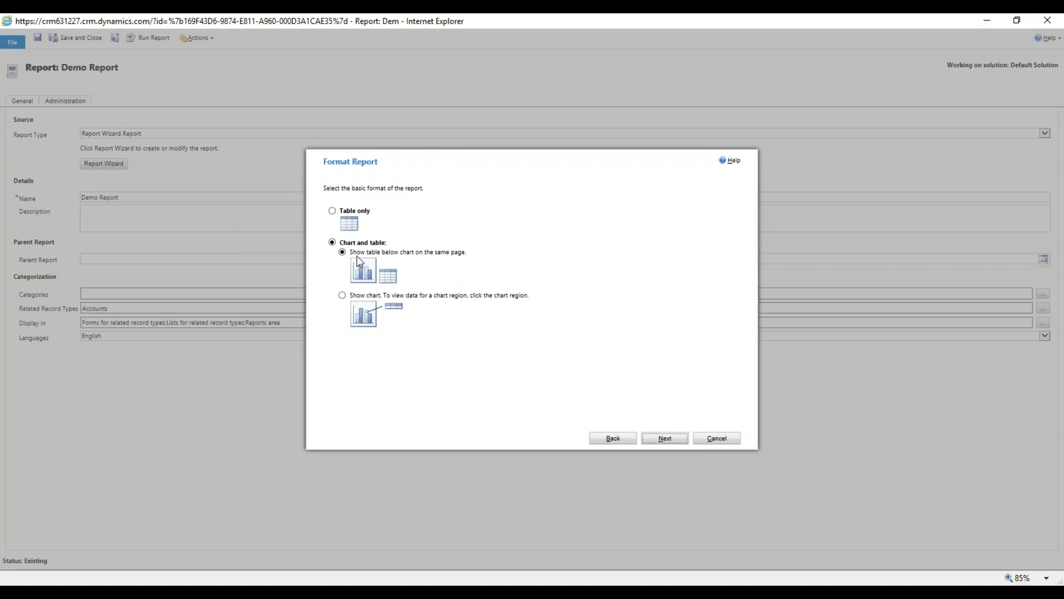
click(665, 438)
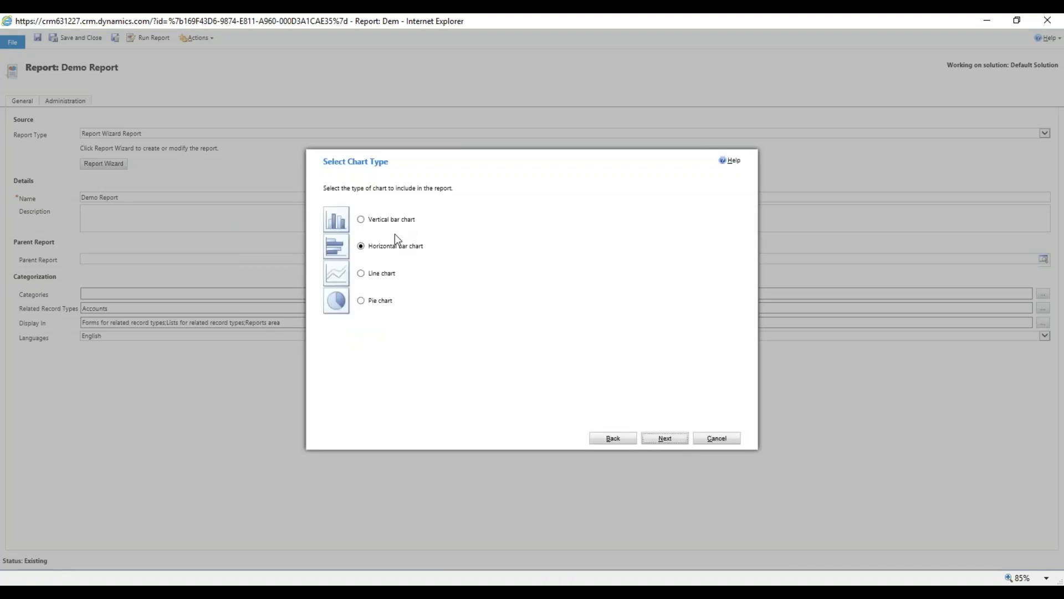
click(669, 439)
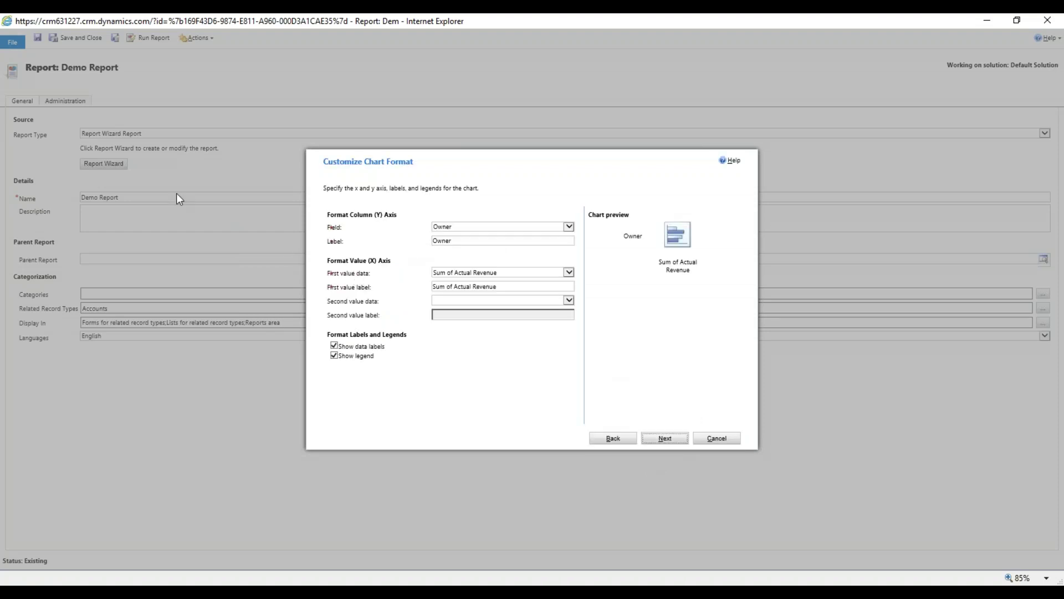
Check the available Y-axis fields and first value data options for the horizontal bar chart
click(458, 226)
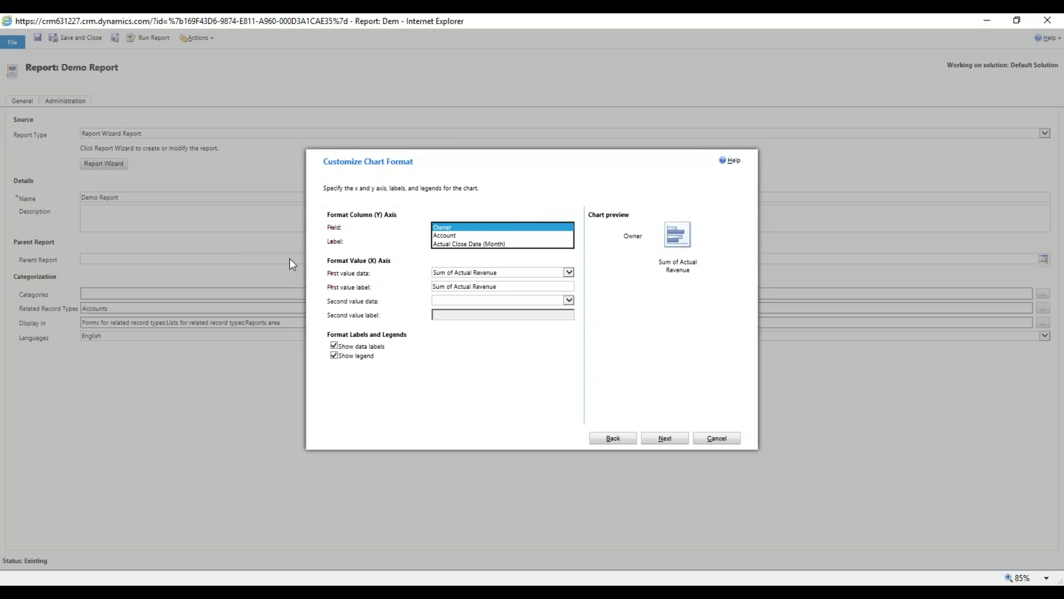
click(379, 266)
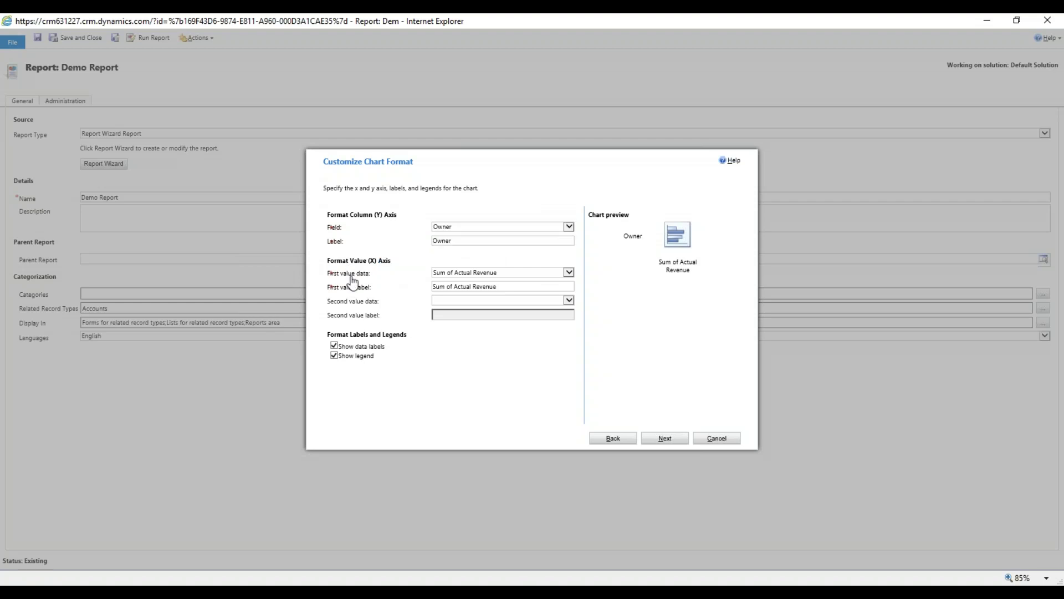
click(457, 274)
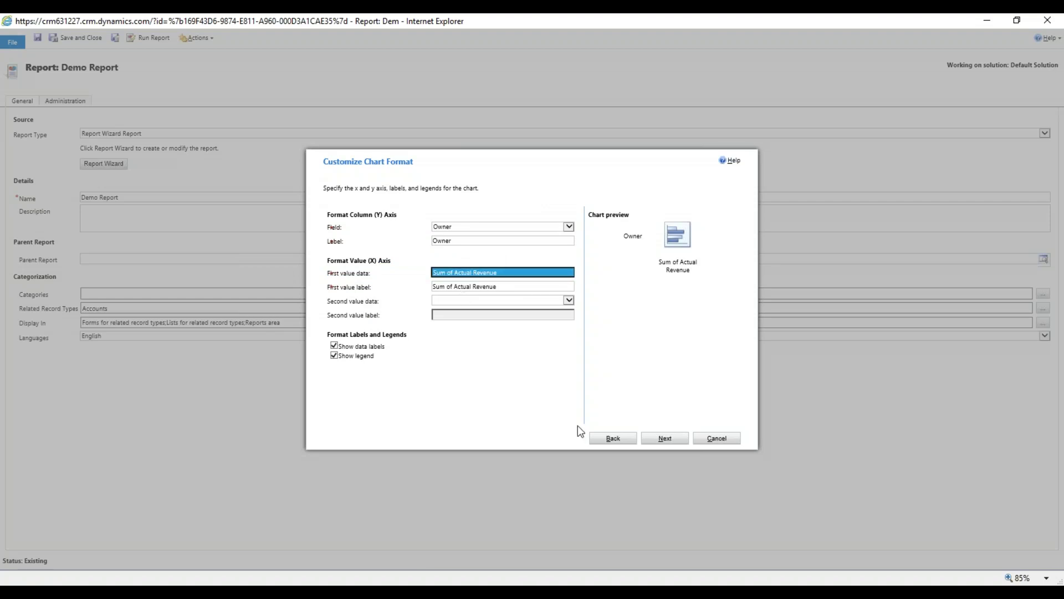
Try the pie chart type to view its slice and value options, and switch back to the horizontal bar chart
click(615, 439)
click(377, 307)
click(665, 438)
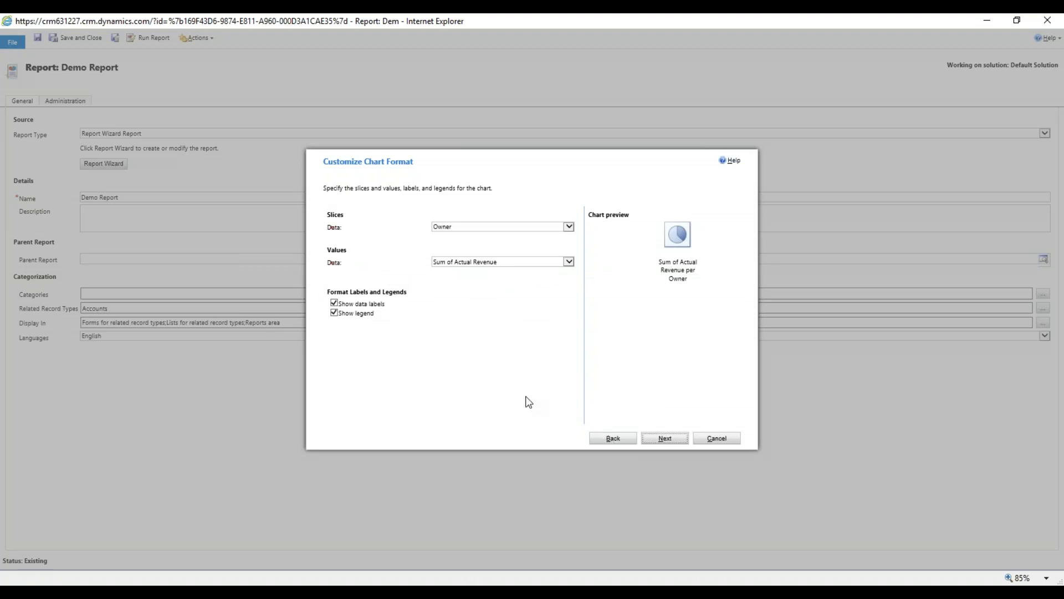
click(599, 441)
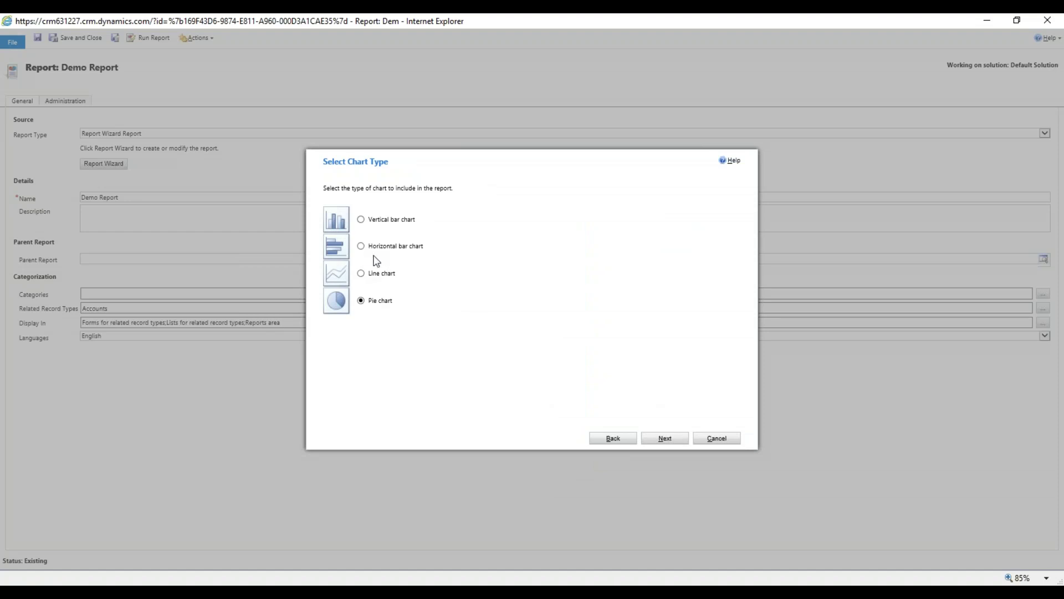
click(361, 246)
click(662, 438)
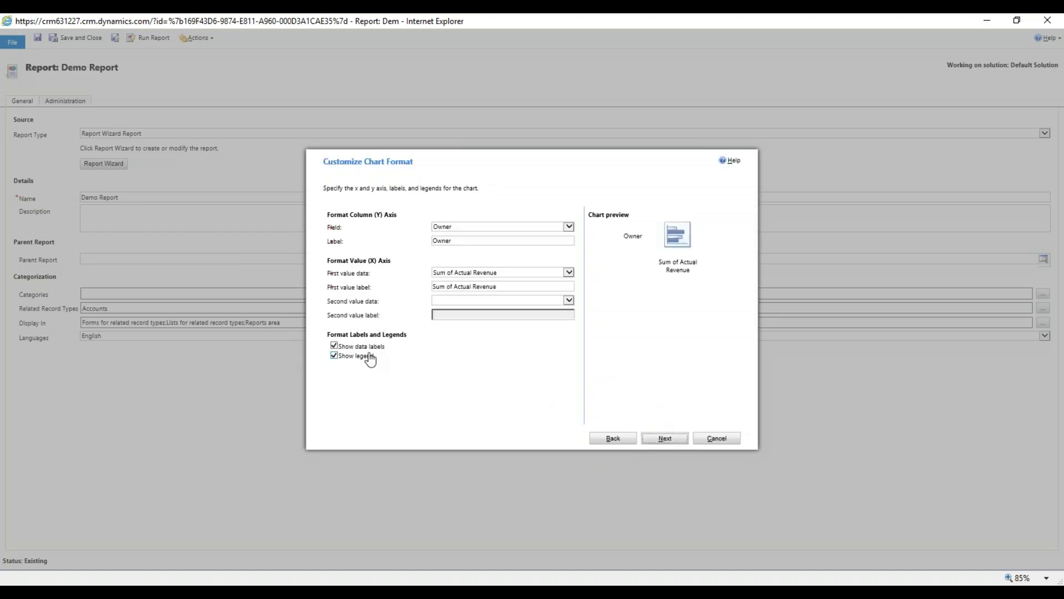
Accept the chart format and report summary, save the report and finish the wizard
click(653, 440)
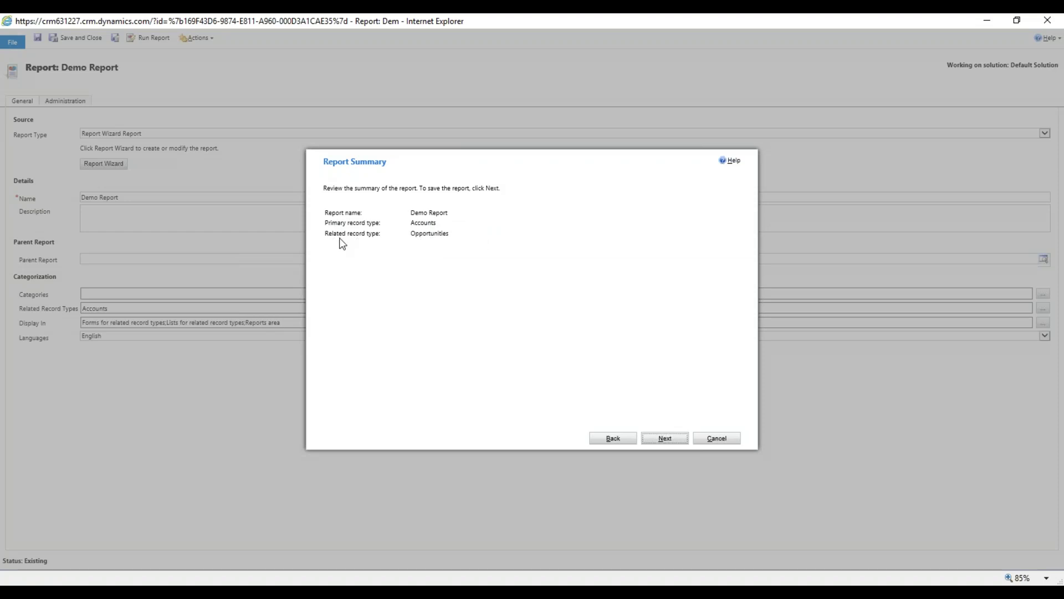
click(671, 438)
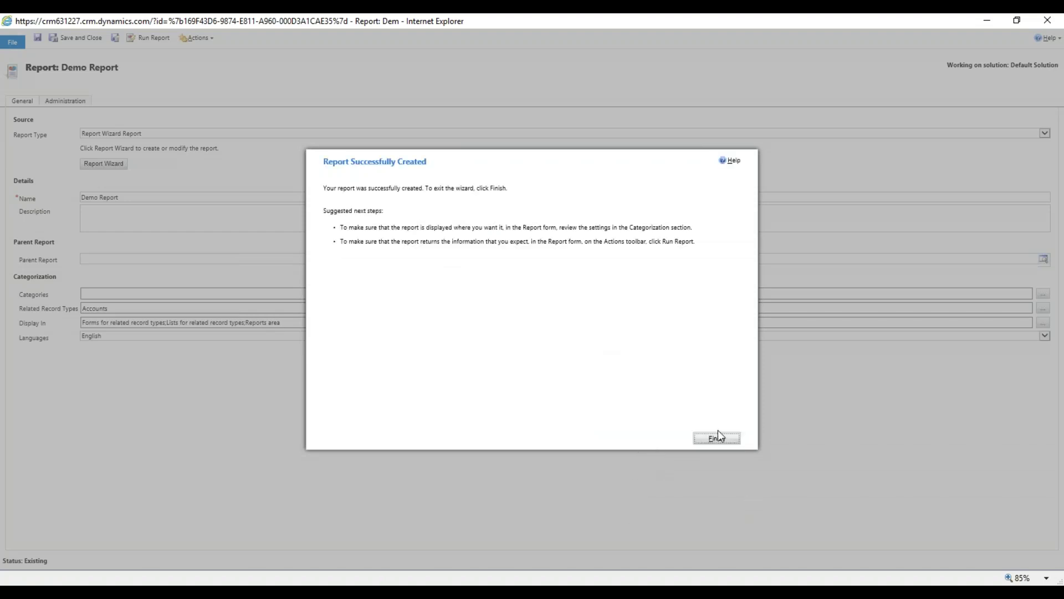
click(718, 432)
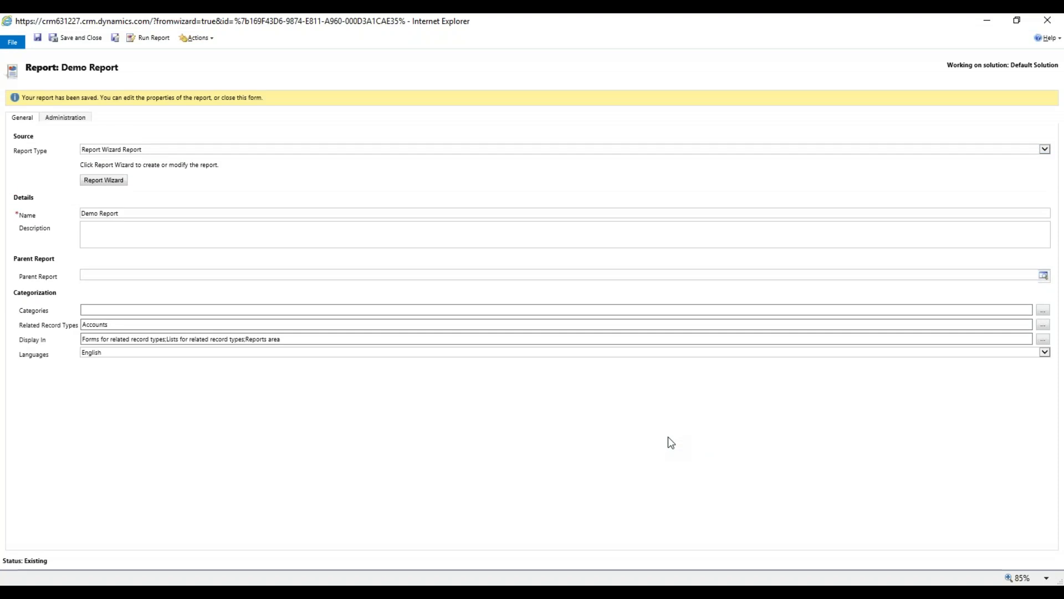
Run the Demo Report and go from its chart to the second page
click(143, 40)
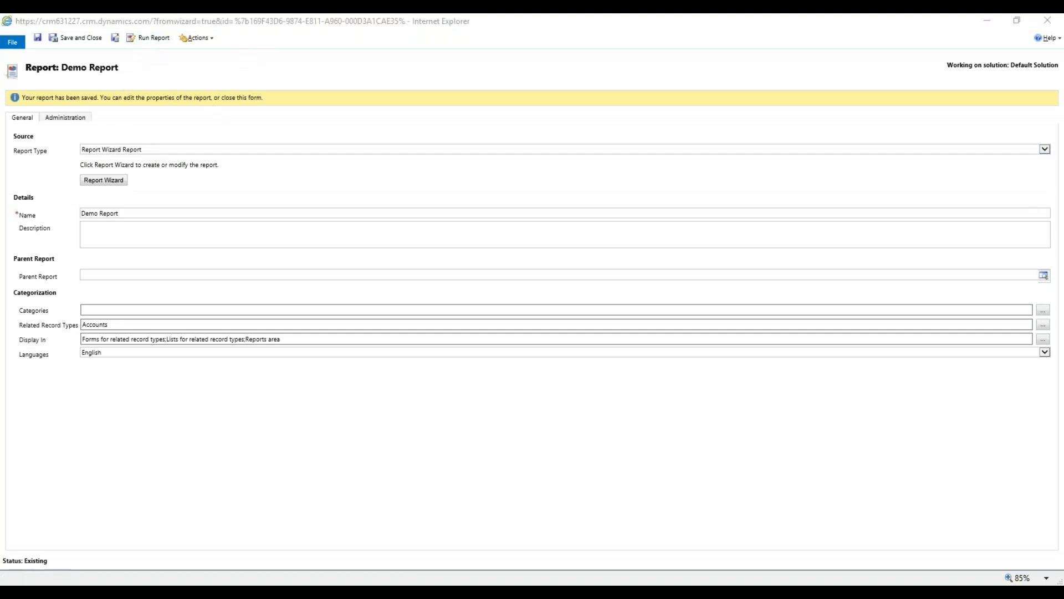
drag(33, 582, 449, 18)
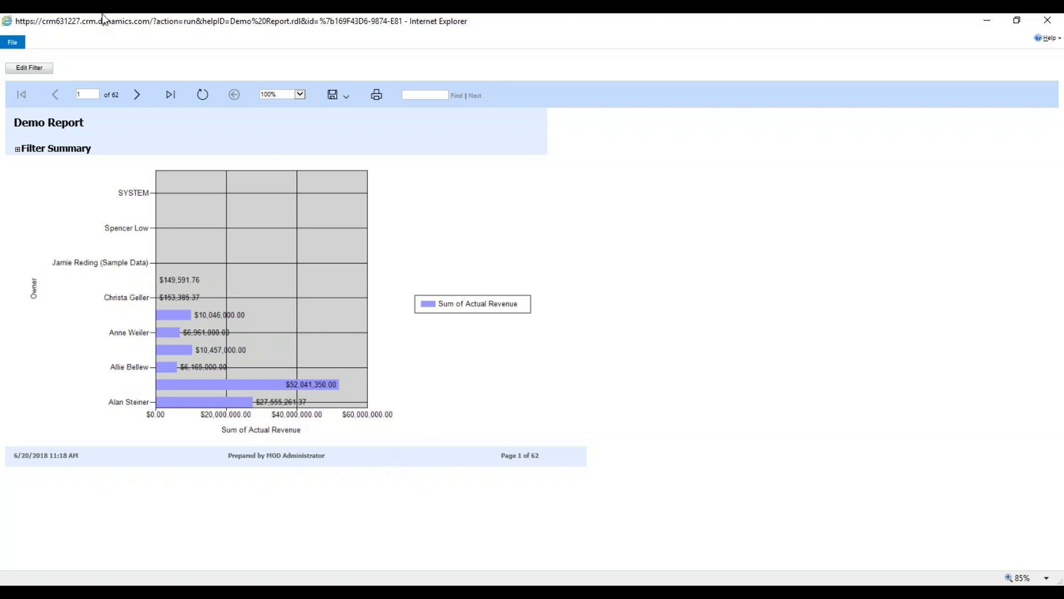
click(136, 95)
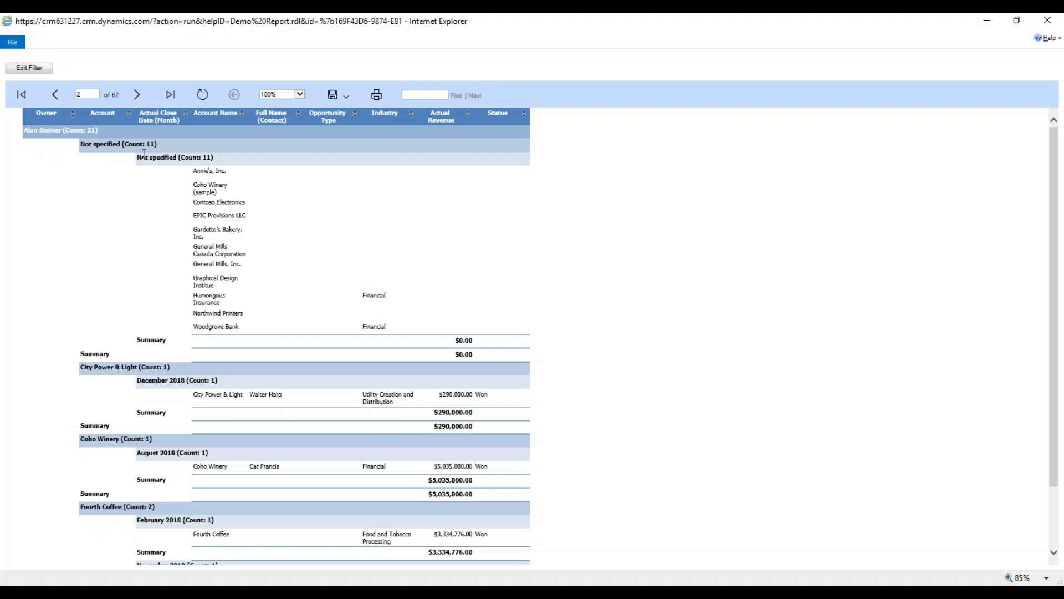
Examine the owner, account and close-month groupings, their detail rows and revenue summaries on page 2
drag(82, 143, 511, 348)
click(386, 392)
scroll(354, 408, down, 3)
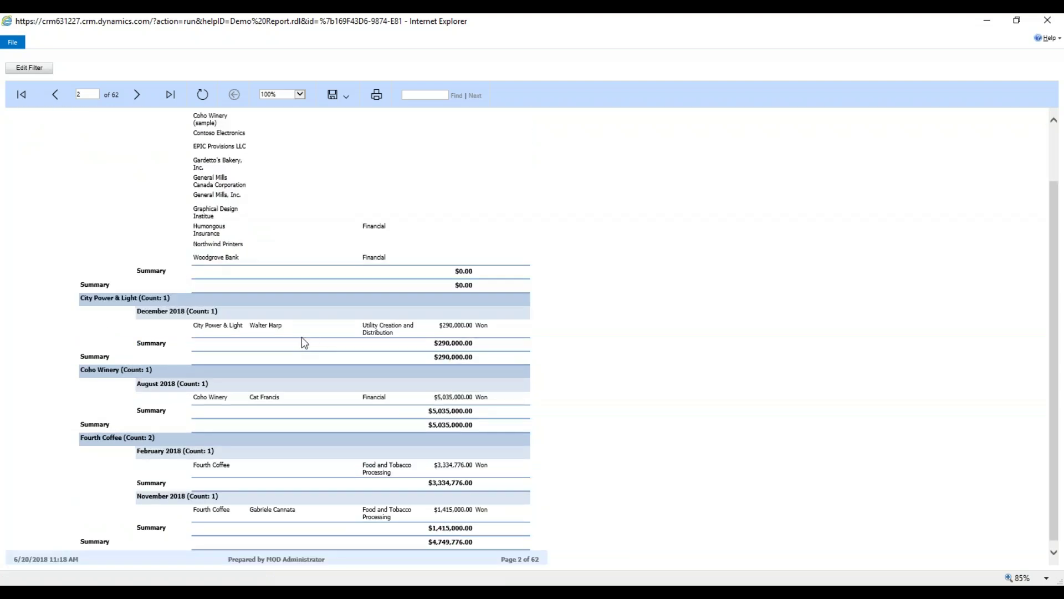
scroll(100, 314, up, 3)
drag(81, 367, 268, 395)
click(269, 397)
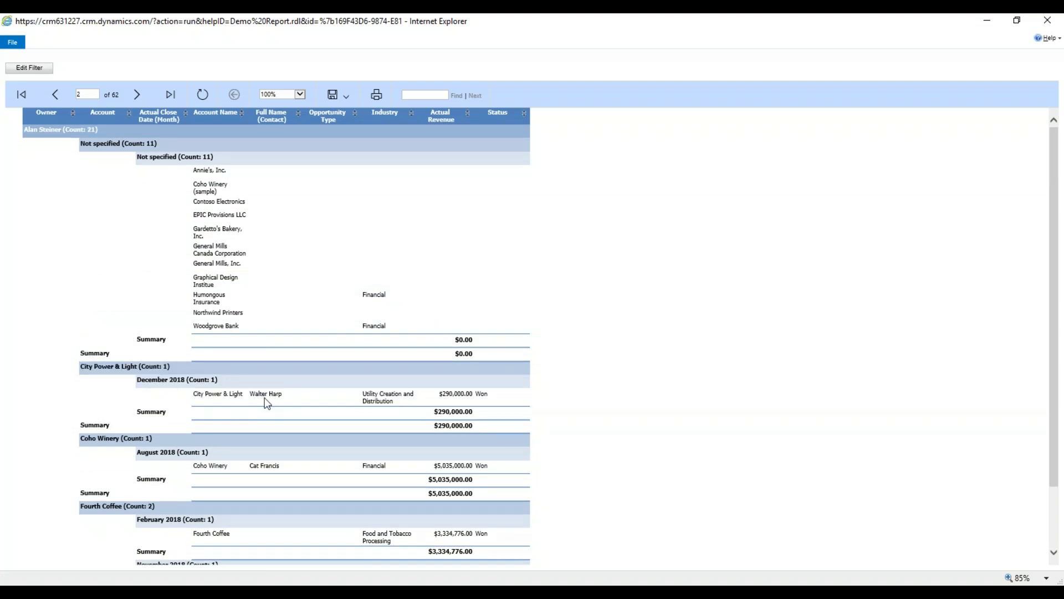
scroll(374, 448, down, 2)
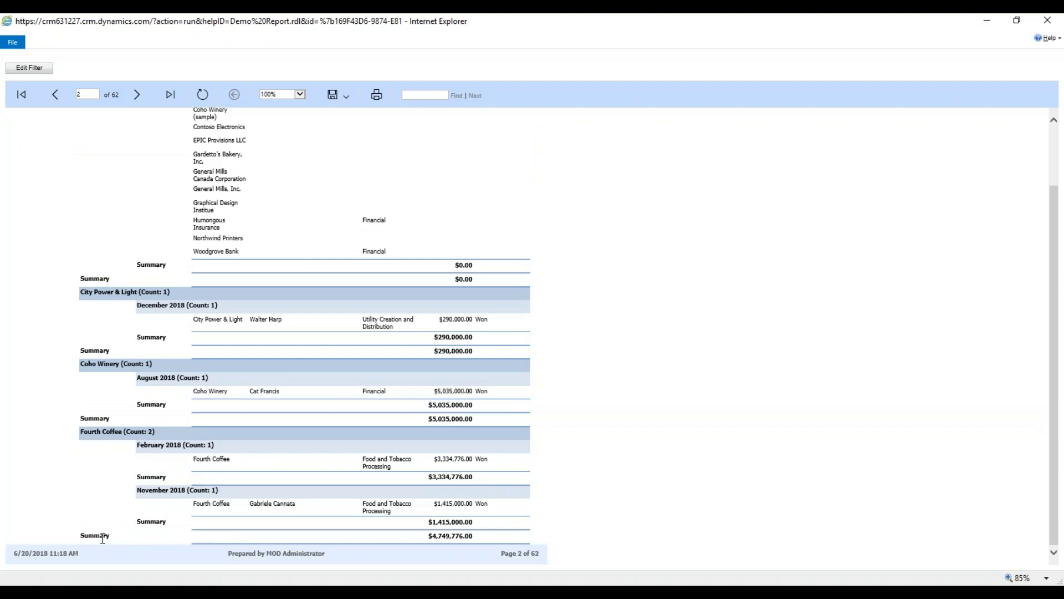
Go to page 3 of the report and examine the first owner's overall revenue summary
click(136, 104)
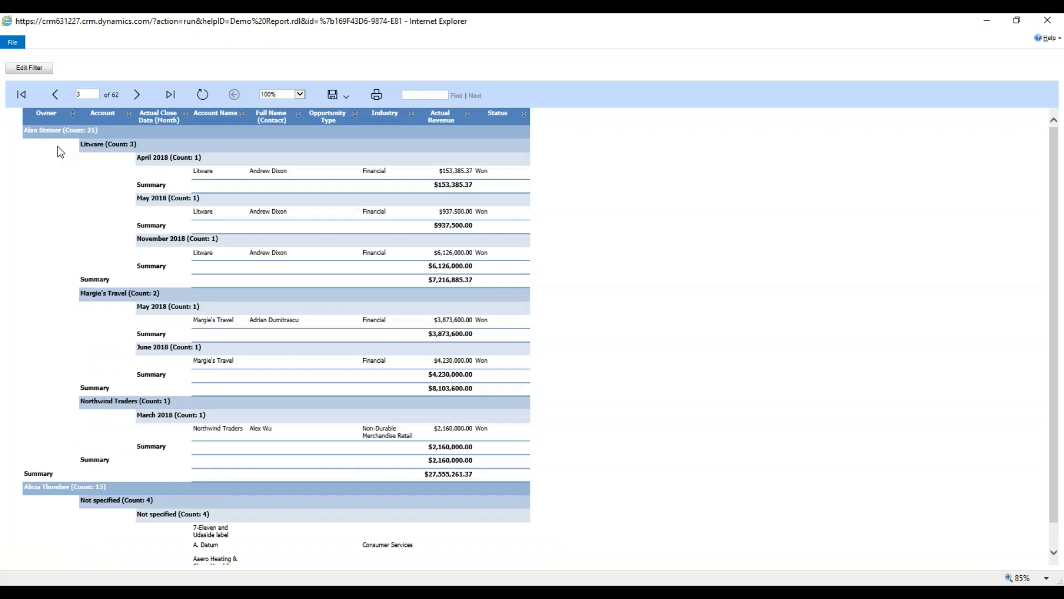
drag(28, 478, 480, 472)
scroll(469, 481, down, 1)
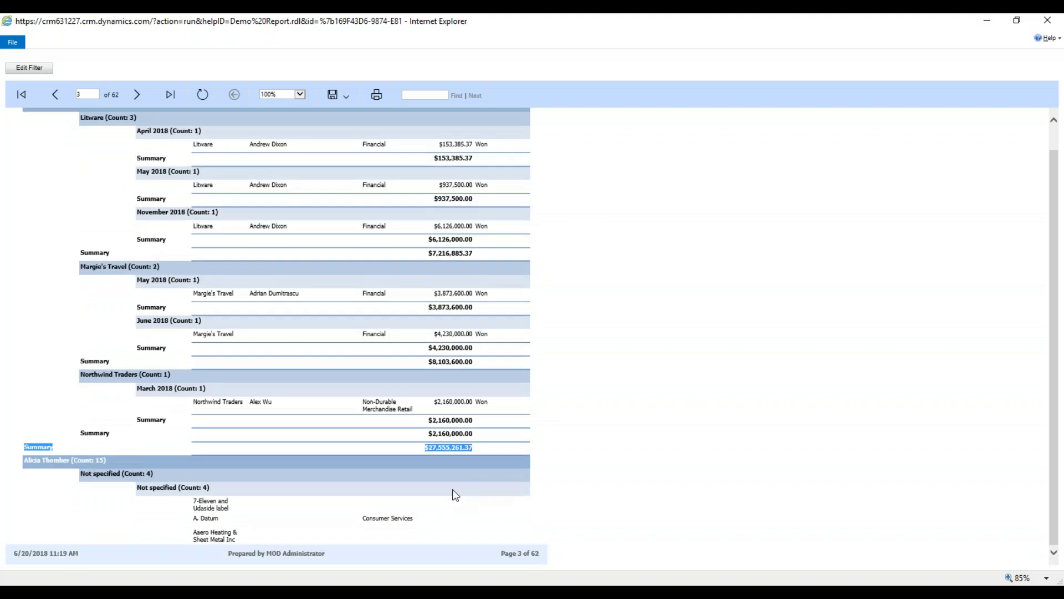
Go to the report's last page, examine the grand total of actual revenue, and view the available export formats
click(170, 100)
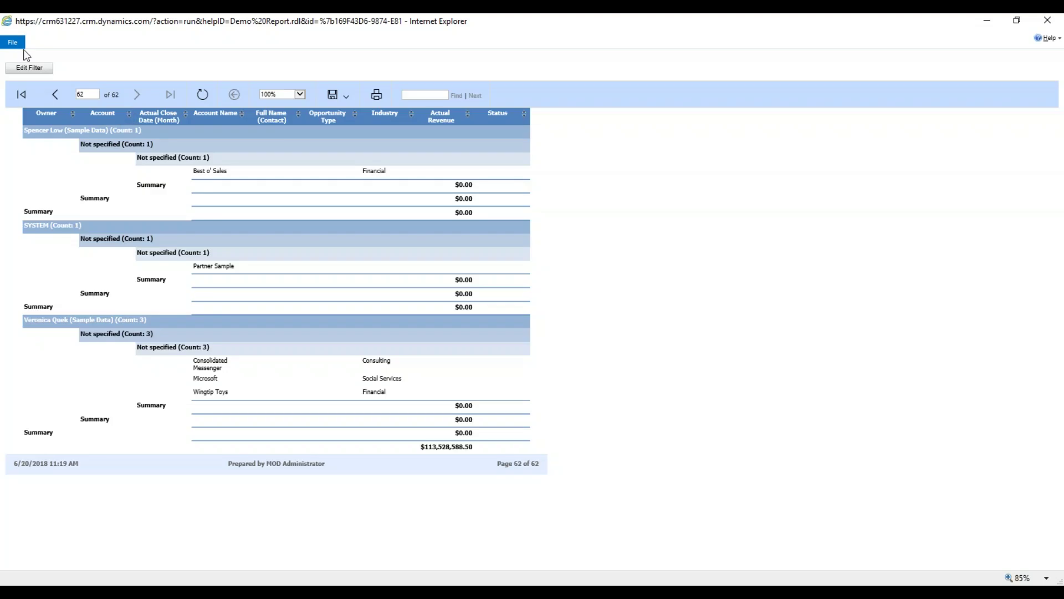
drag(24, 433, 83, 464)
click(33, 449)
click(194, 457)
drag(473, 447, 448, 448)
click(443, 446)
click(344, 96)
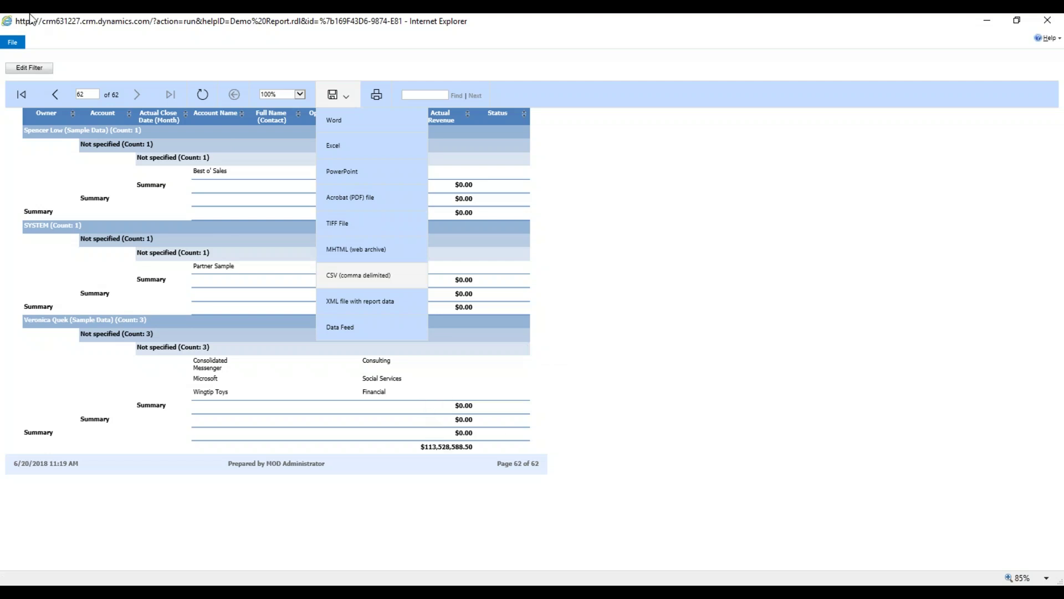
Open the report's filter criteria and add an Industry condition to the Accounts section
click(27, 68)
click(46, 114)
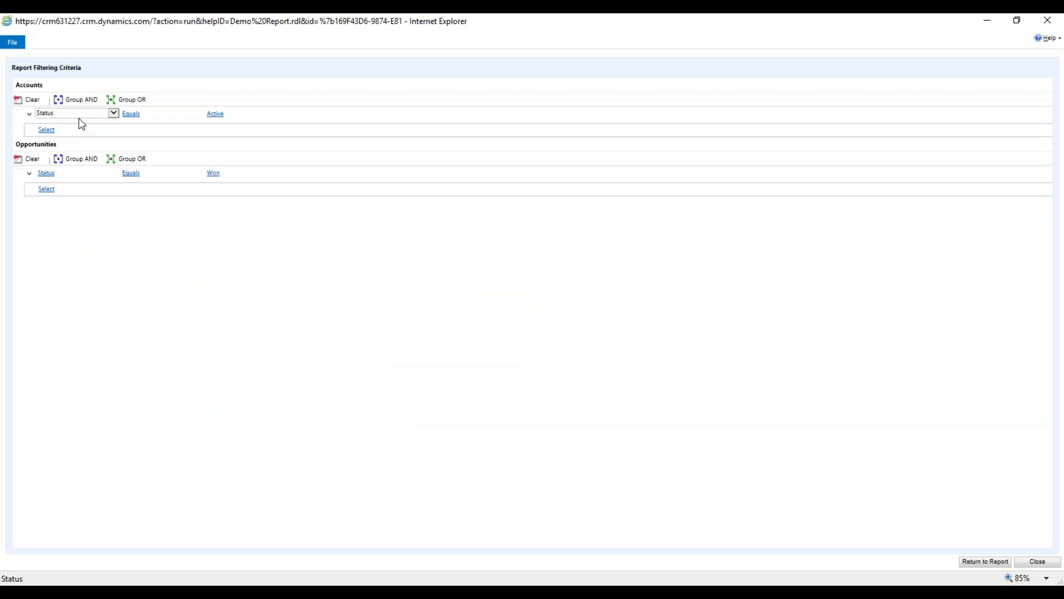
click(61, 133)
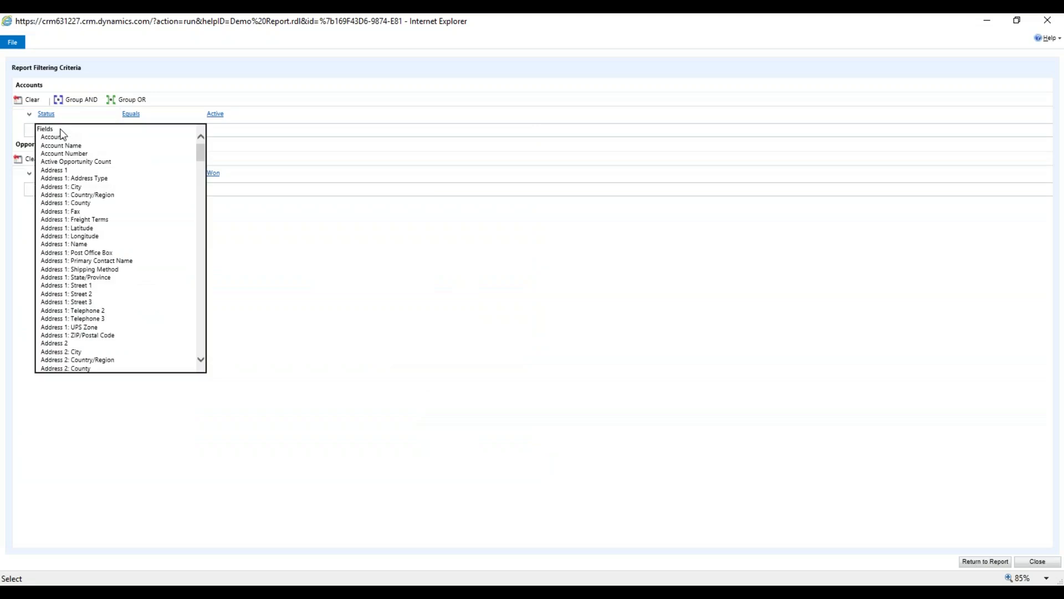
text(in)
key(Return)
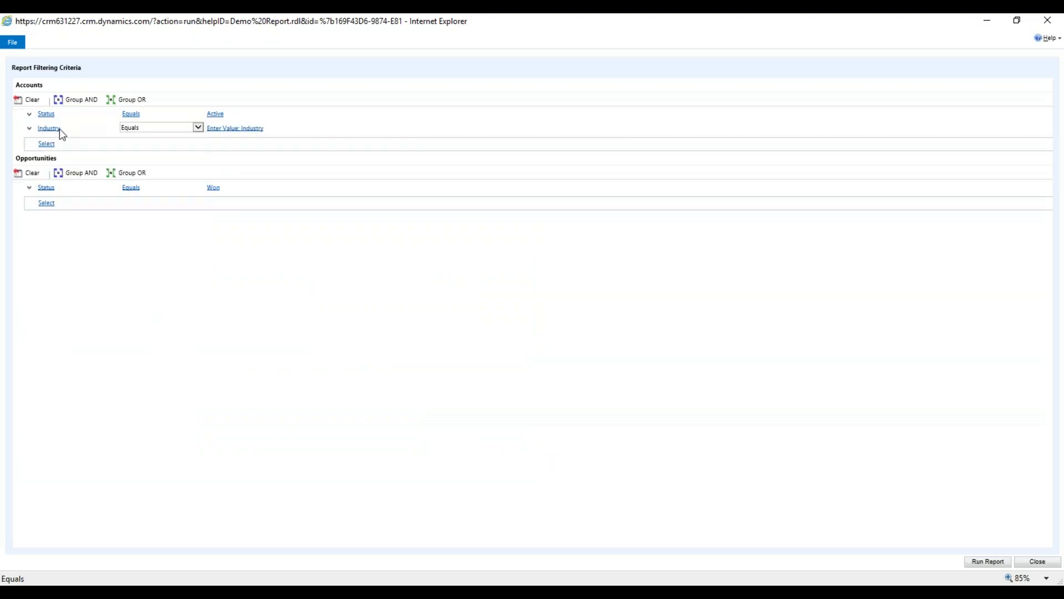
Set the Industry condition's value to Accounting and rerun the report with the new filter
click(280, 129)
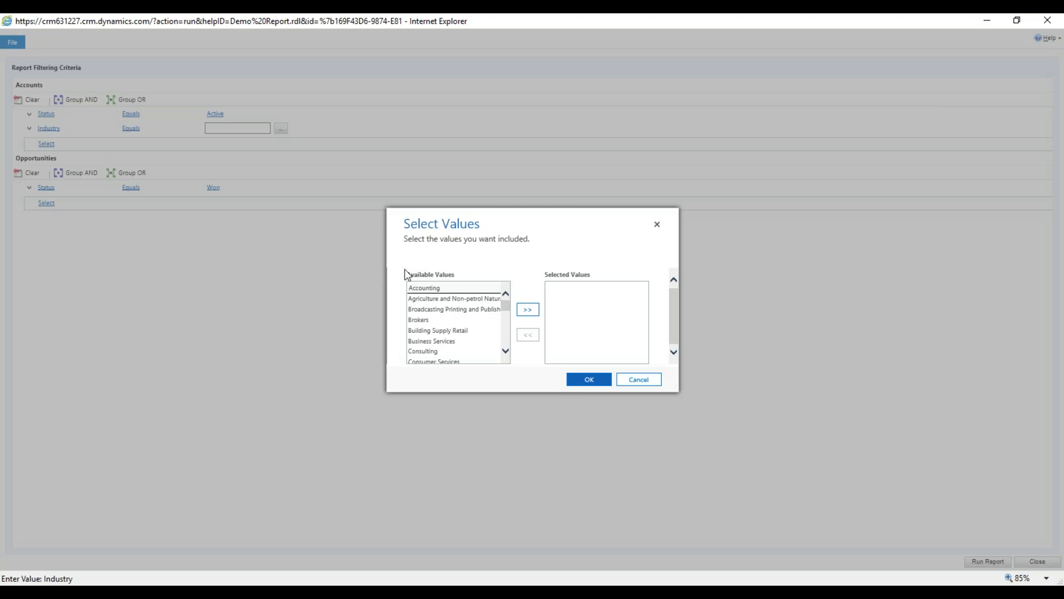
double_click(449, 289)
click(587, 381)
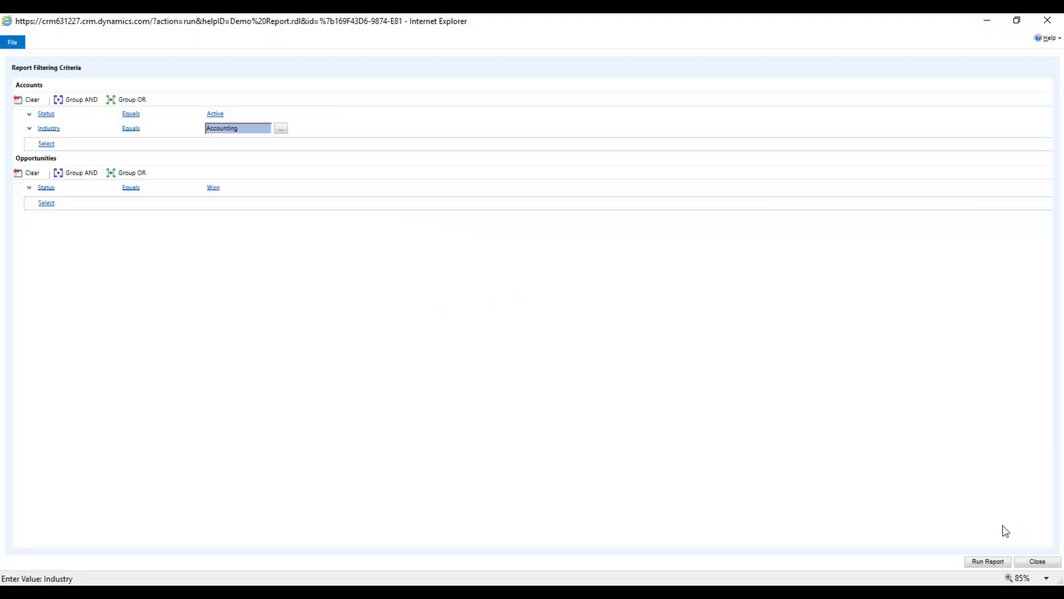
click(987, 561)
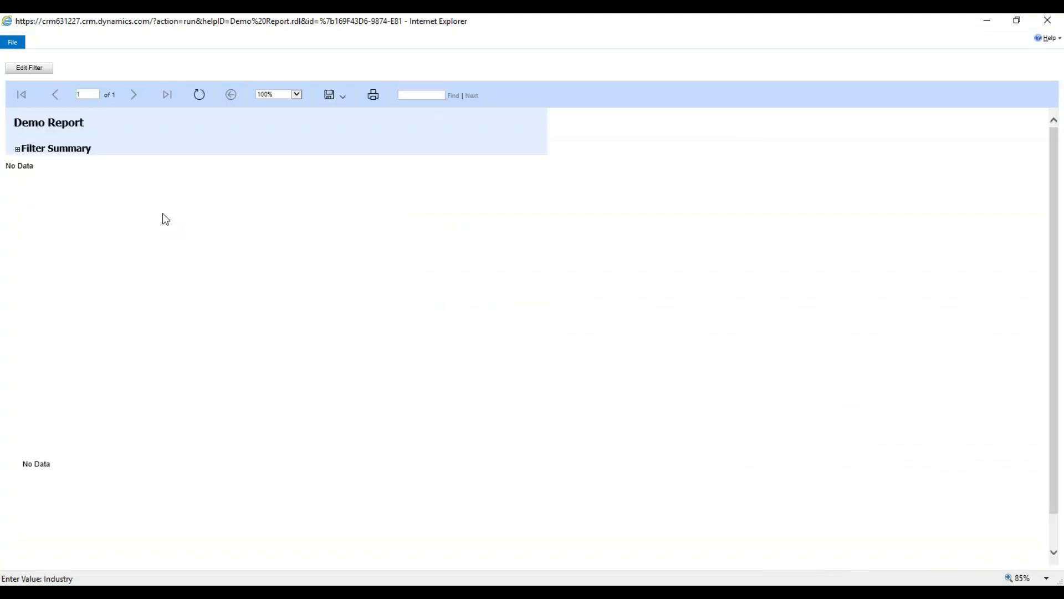
Reopen the report's filter criteria, view the row options of the Industry condition, and return to the Demo Report form
click(28, 69)
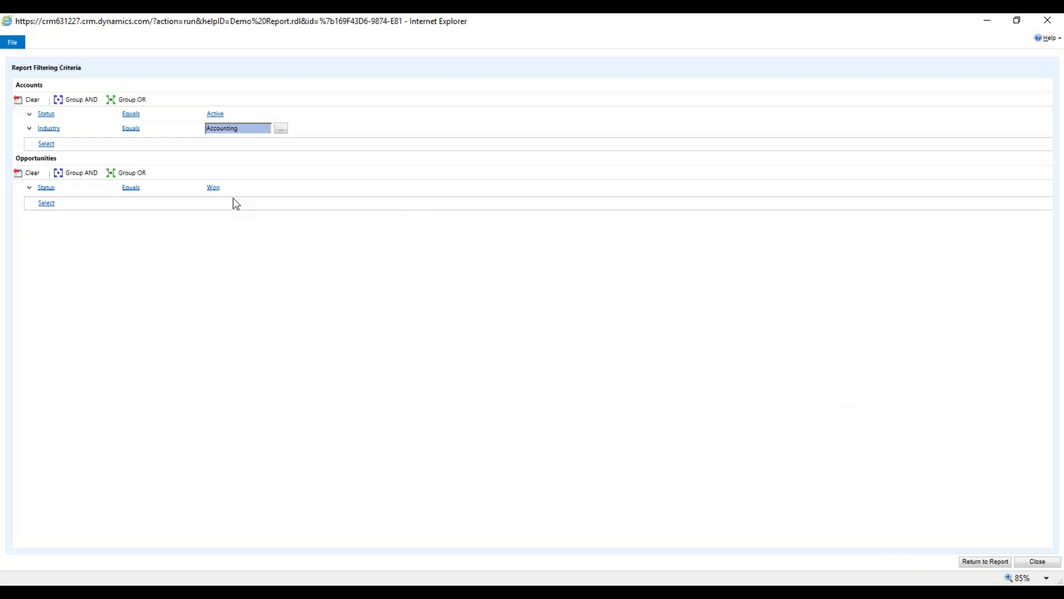
click(30, 128)
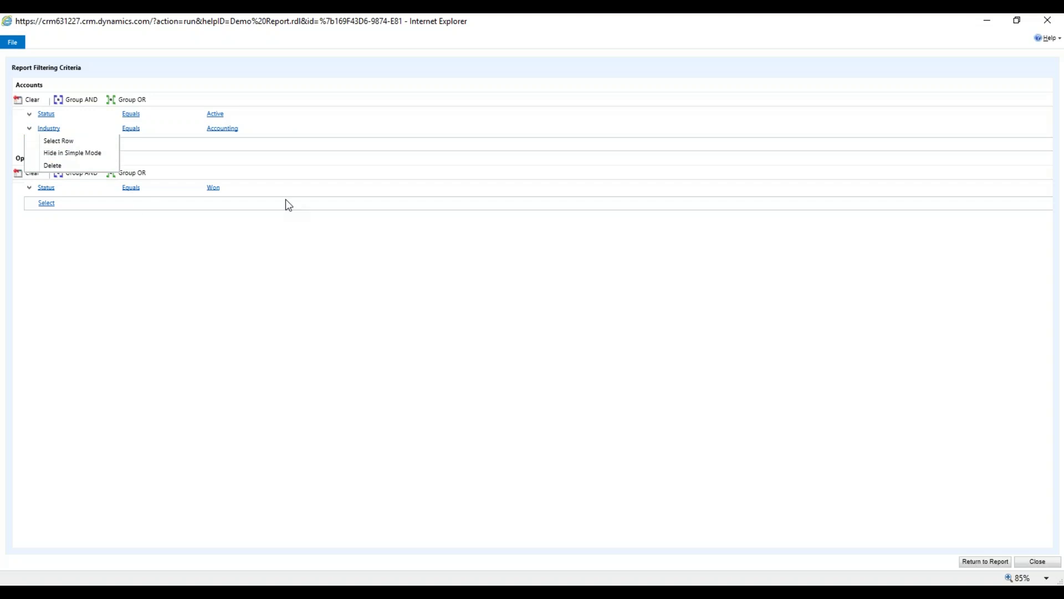
drag(278, 28, 282, 82)
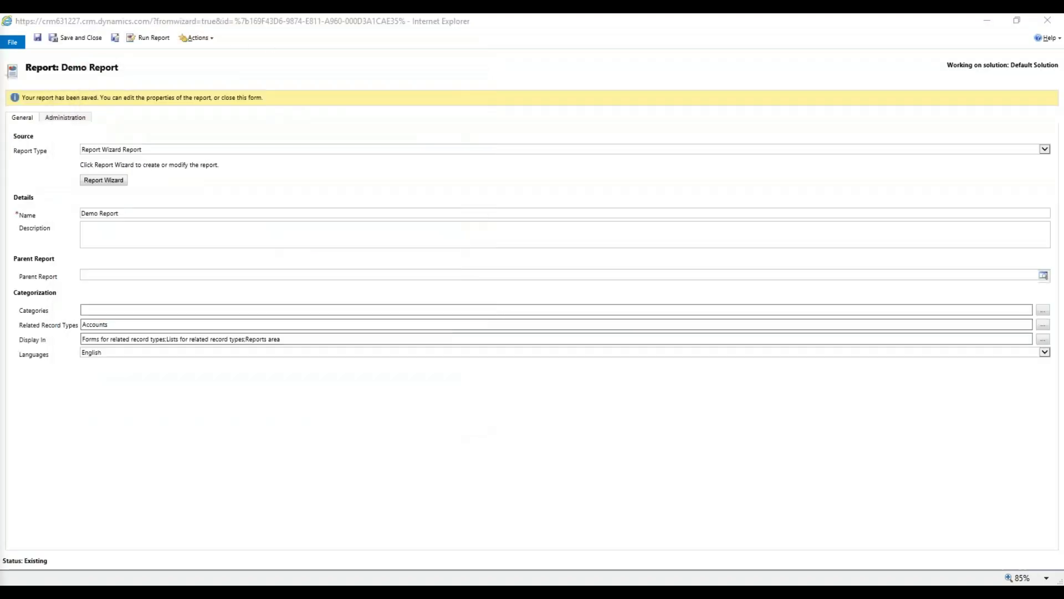
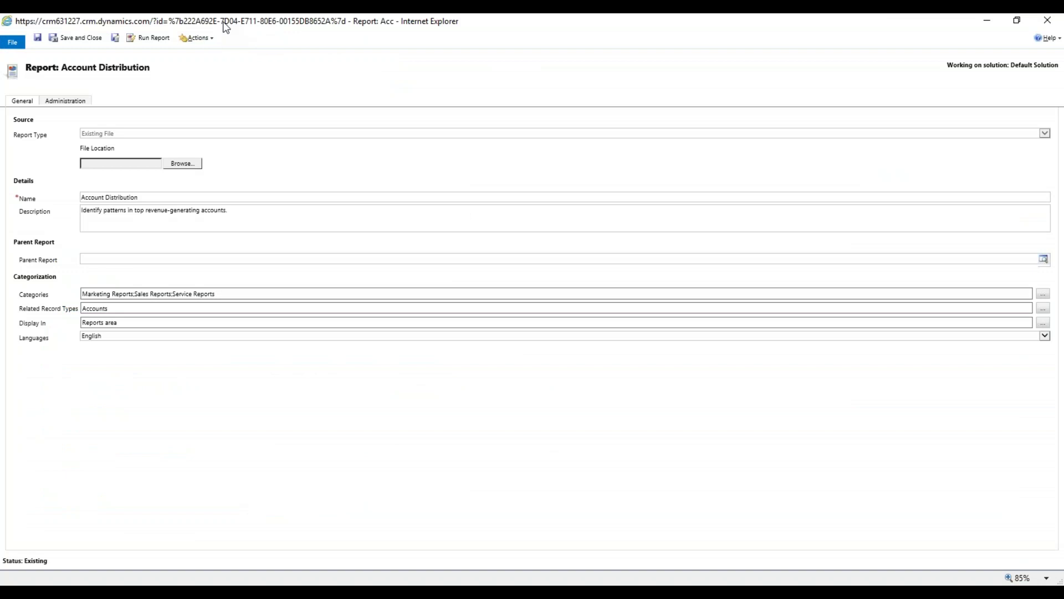
View the actions available for the Account Distribution report, including Download Report, and close its form
click(191, 37)
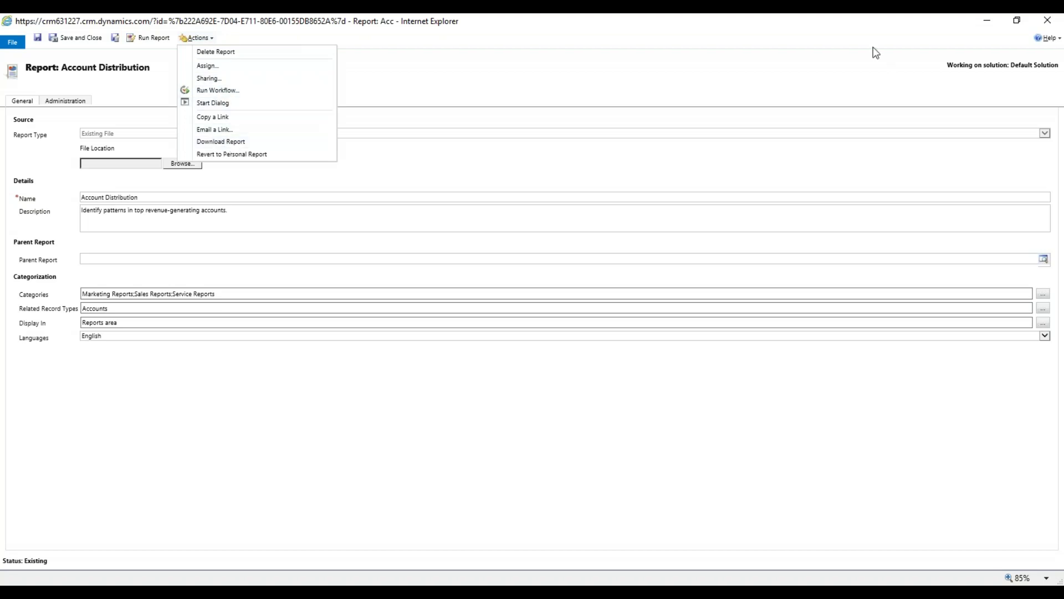
click(1043, 25)
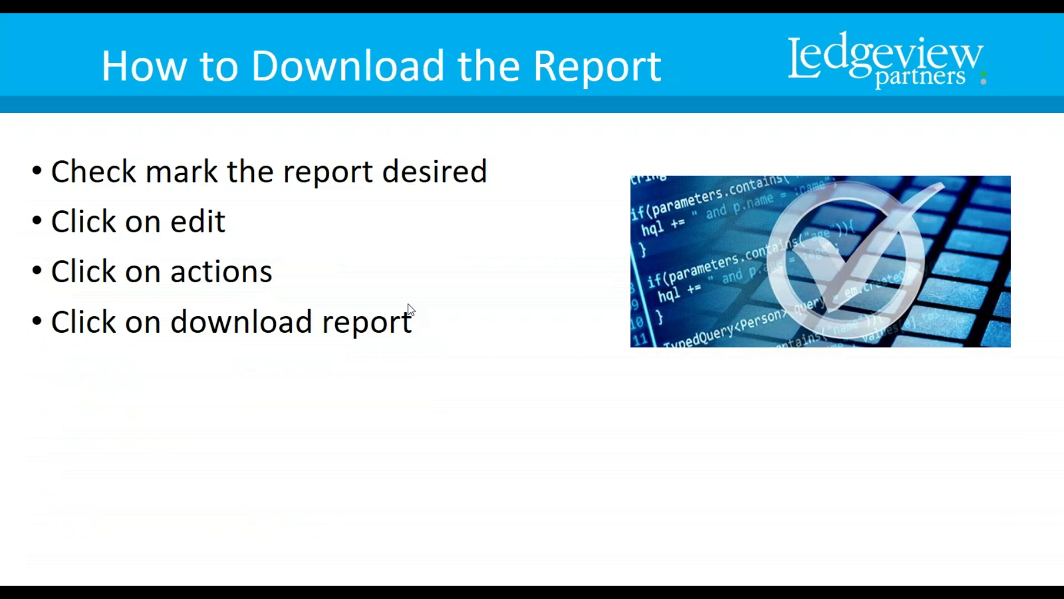
click(352, 356)
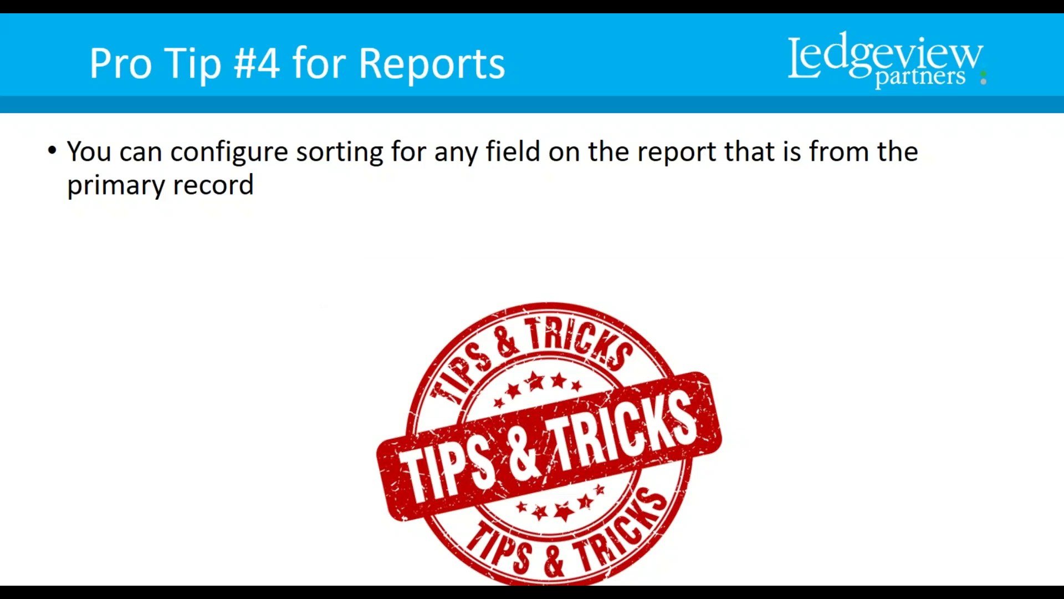
key(Right)
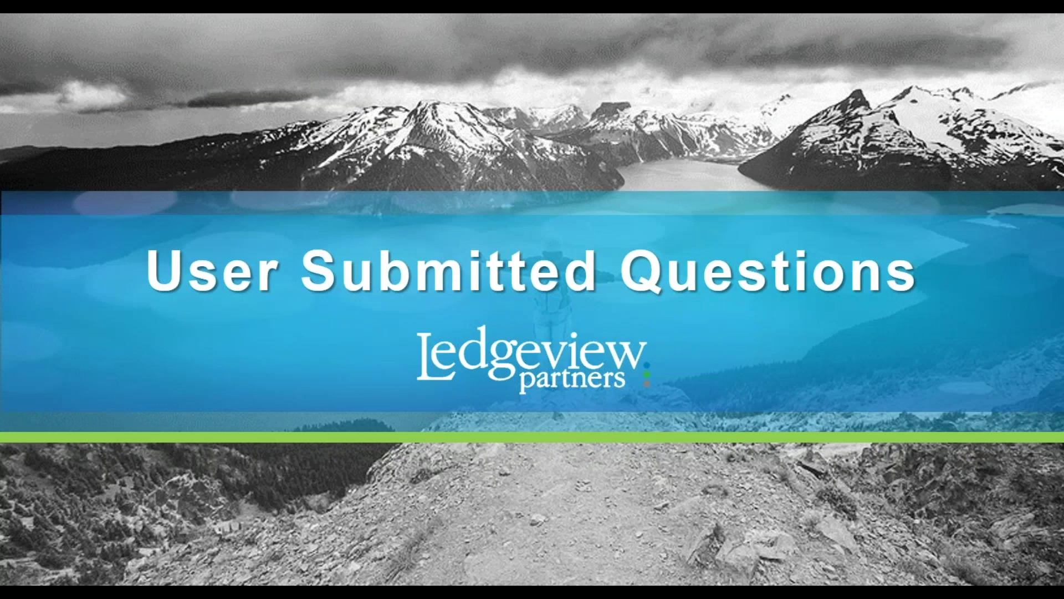
key(Right)
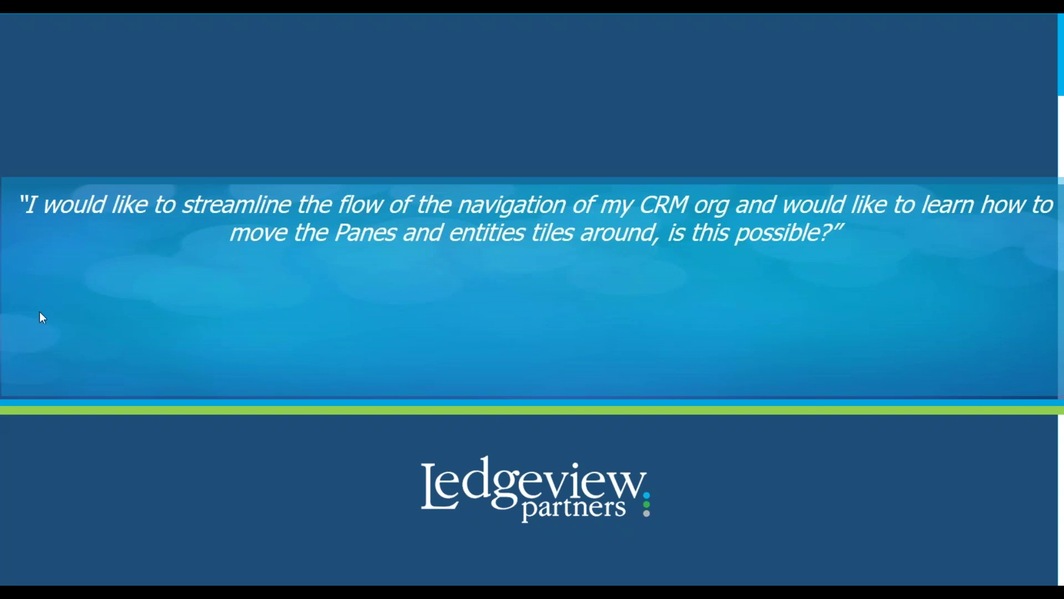
click(351, 341)
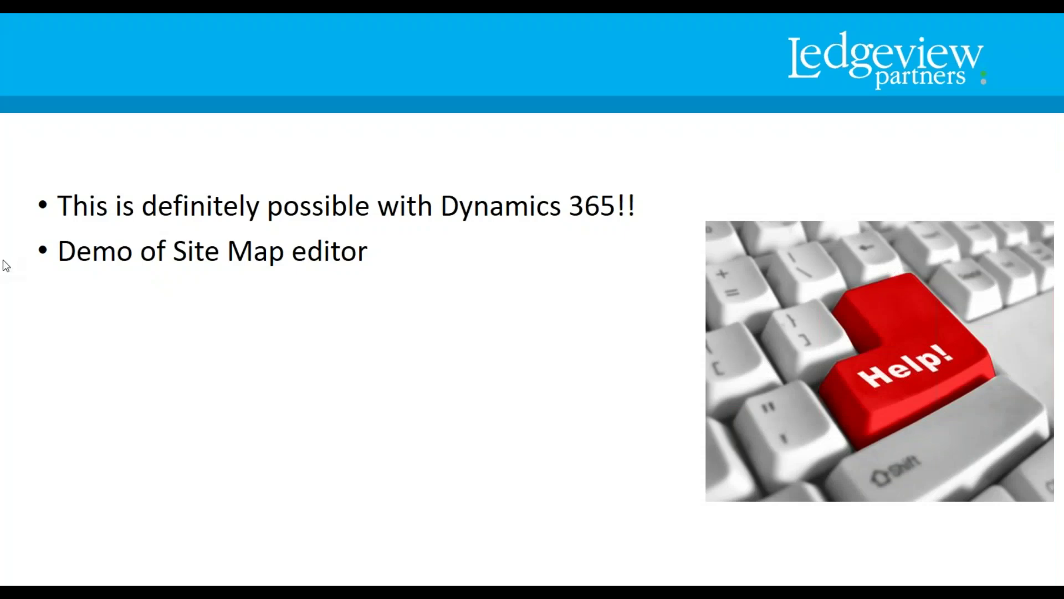
drag(3, 260, 388, 16)
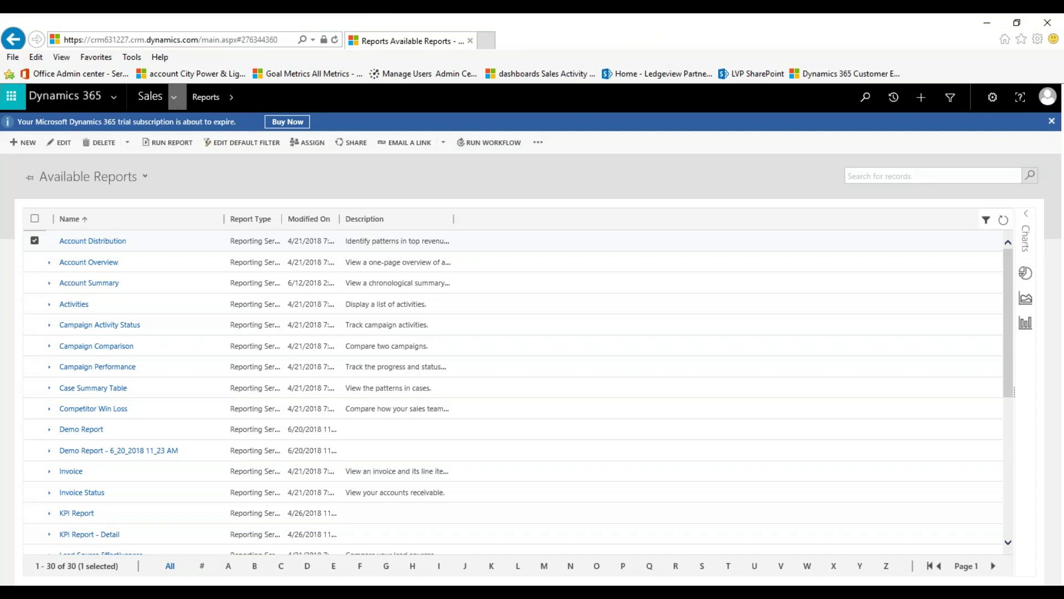
Open the default solution from the Customizations settings and open its Site Map client extension in the Sitemap Designer
click(177, 101)
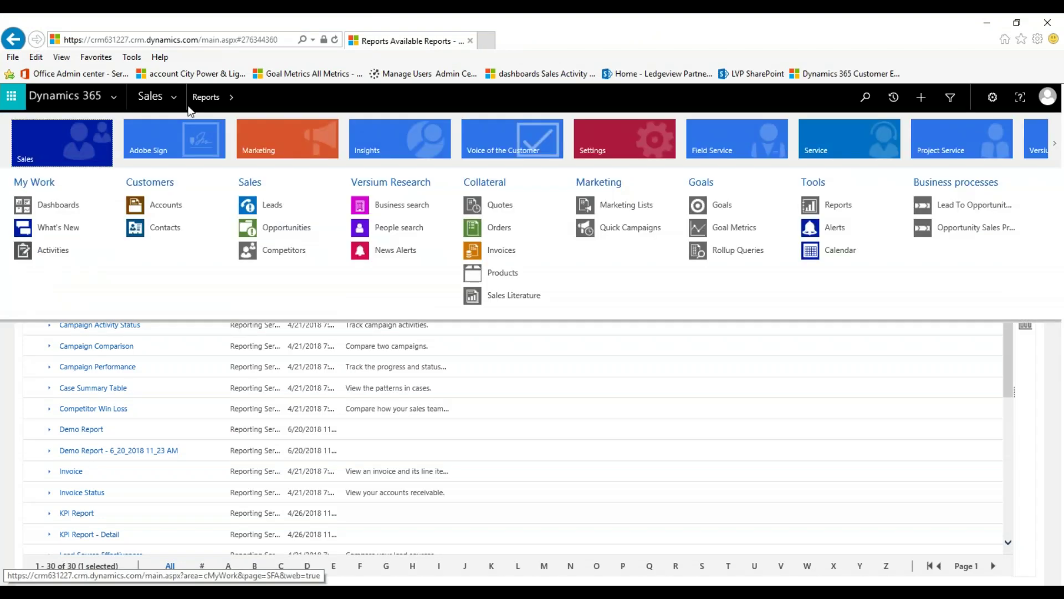
click(644, 156)
click(205, 207)
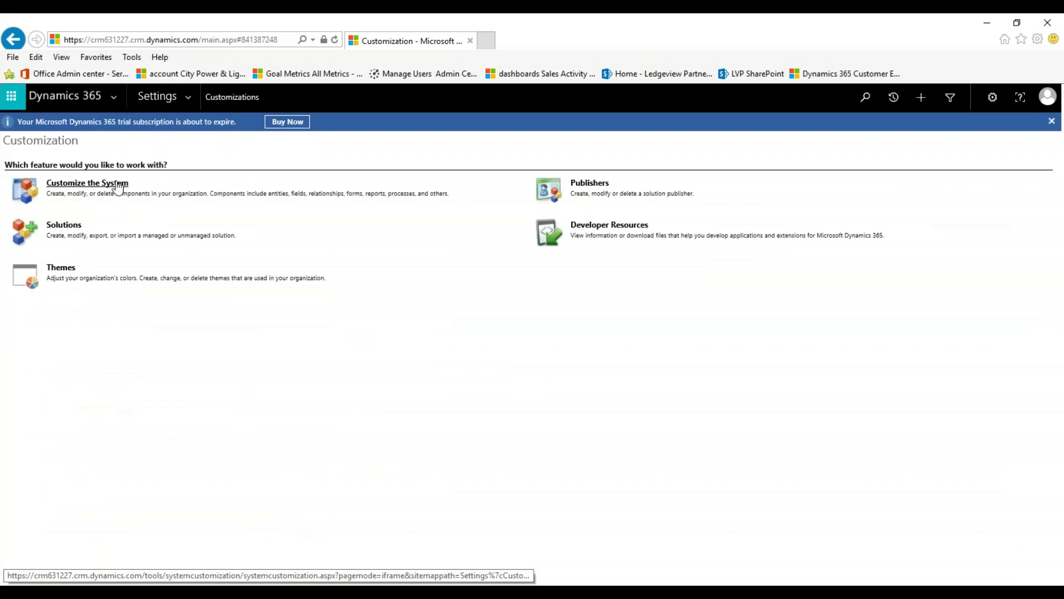
click(118, 187)
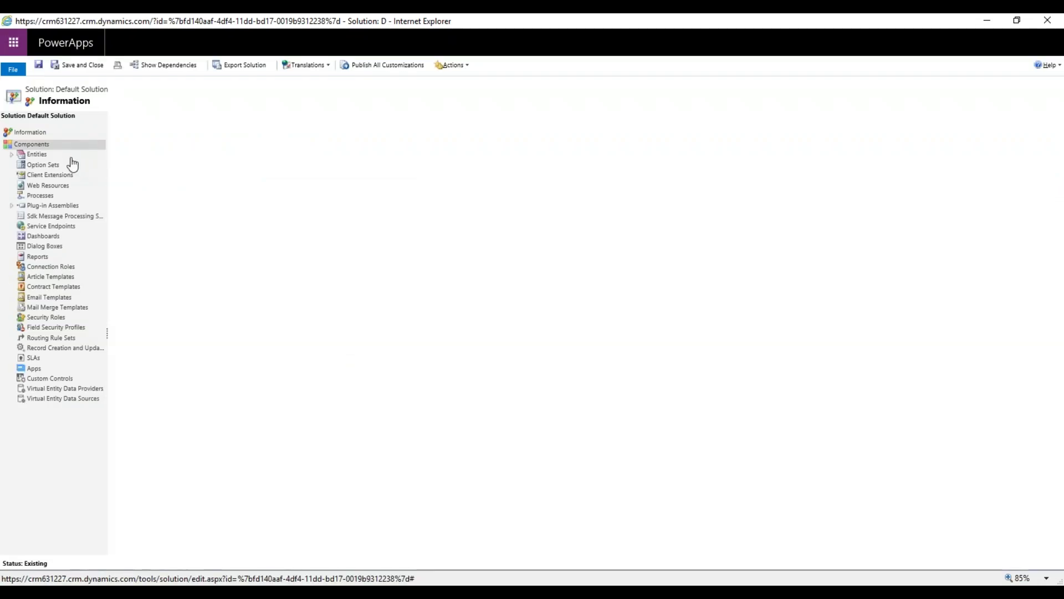
click(49, 177)
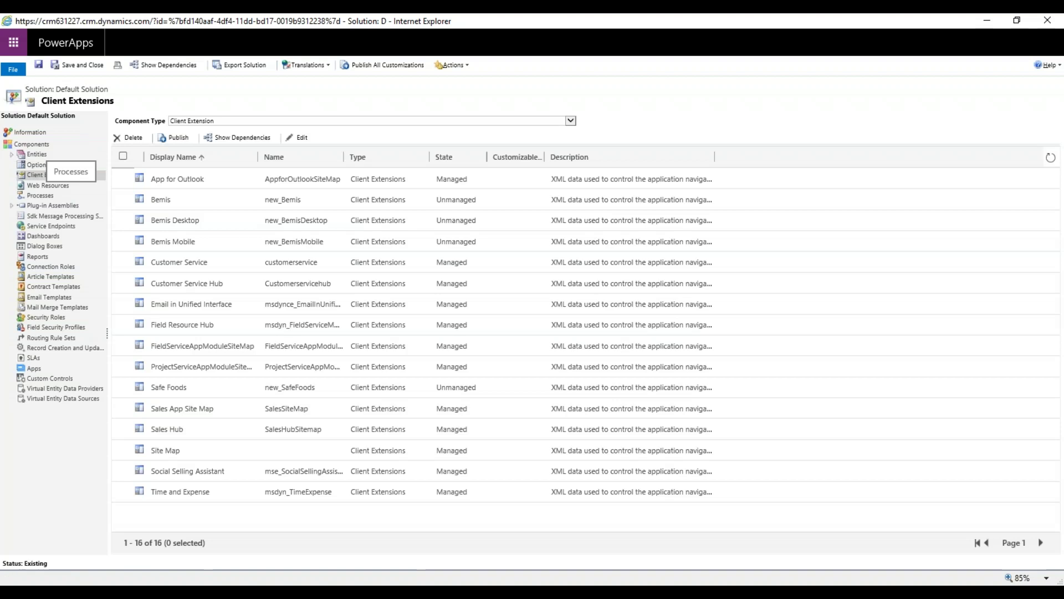
double_click(214, 451)
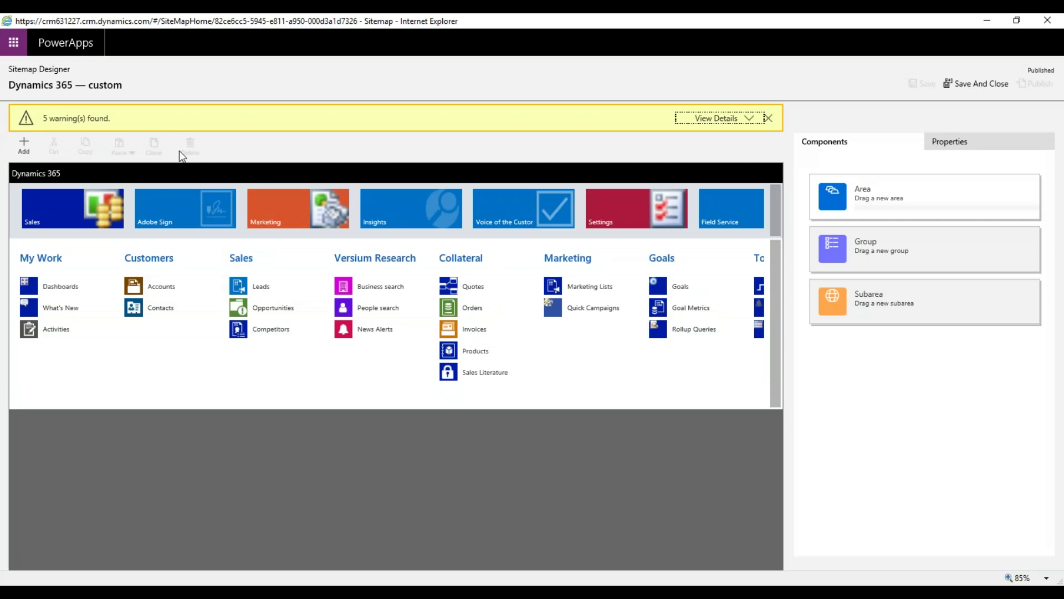
Move the Activities subarea into the Customers group and set the My Work group's title to Collaboration
drag(37, 328, 142, 322)
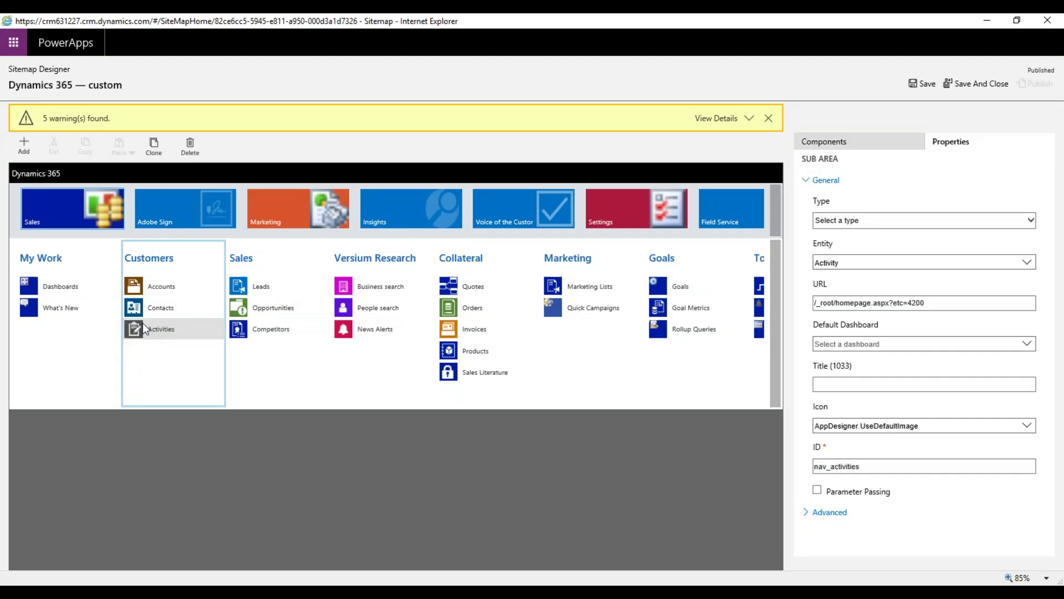
click(70, 209)
click(67, 260)
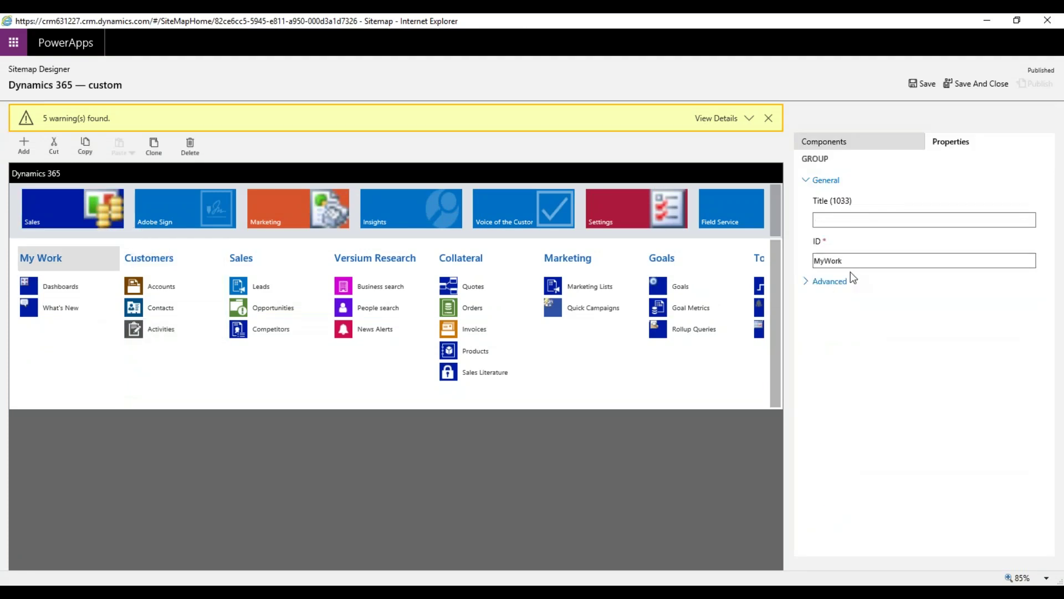
click(851, 220)
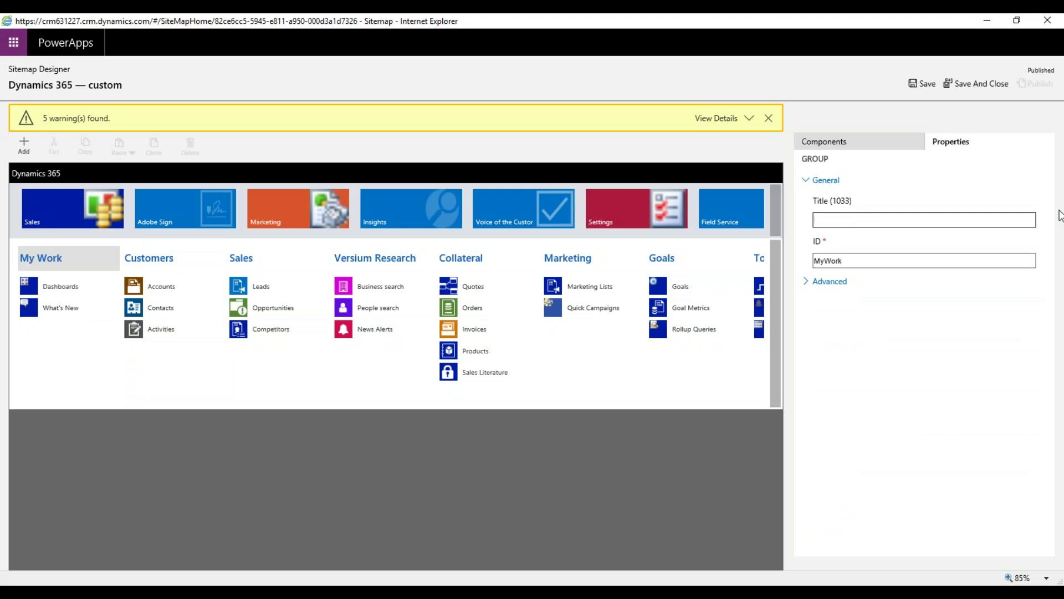
text(Collaboration)
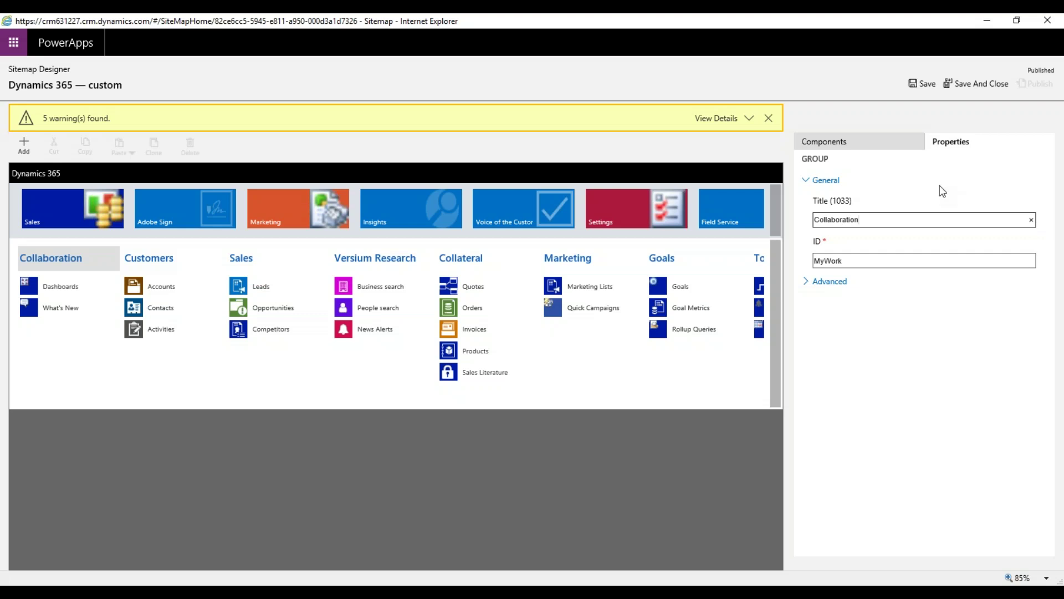
View the Sales group's properties, then those of the Adobe Sign and Sales areas
click(183, 262)
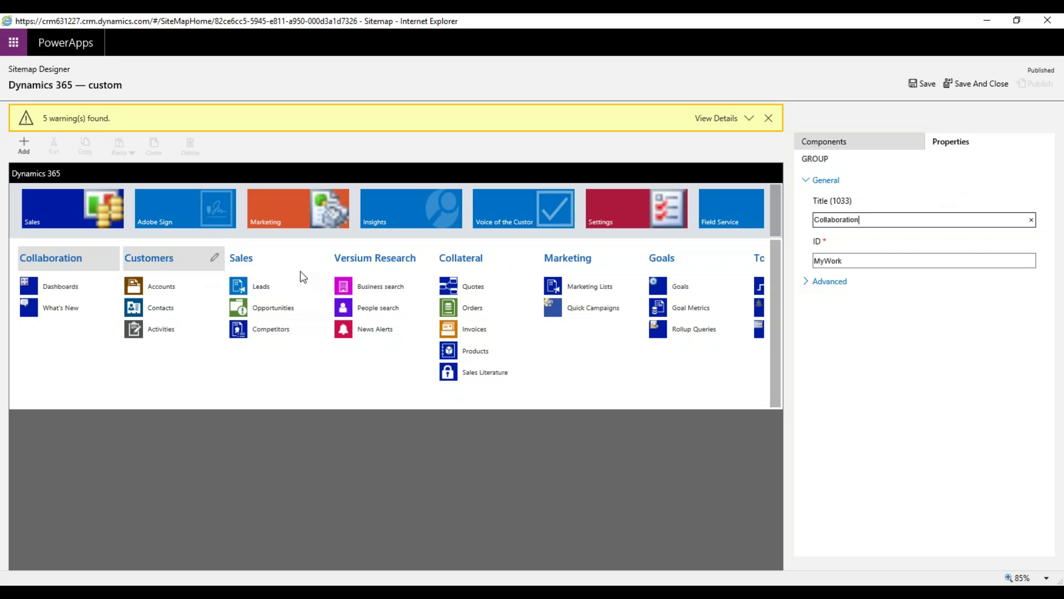
click(264, 268)
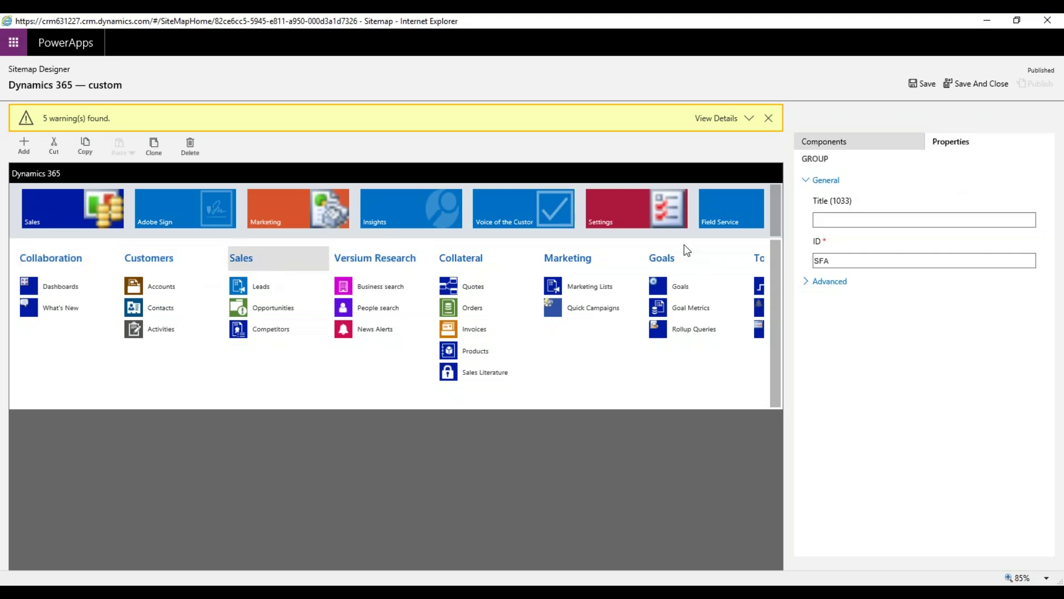
click(849, 220)
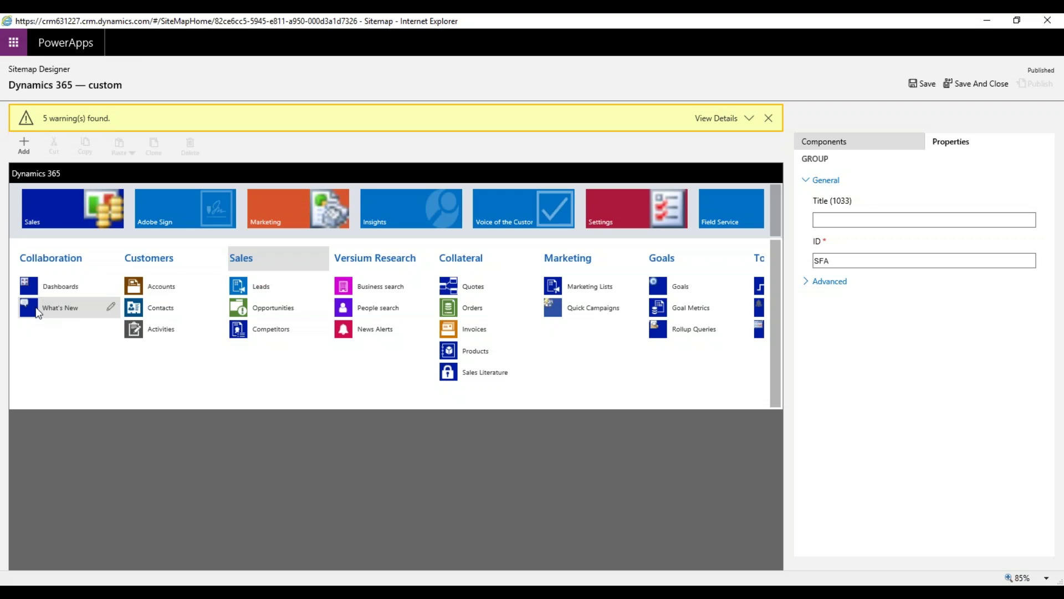
click(193, 227)
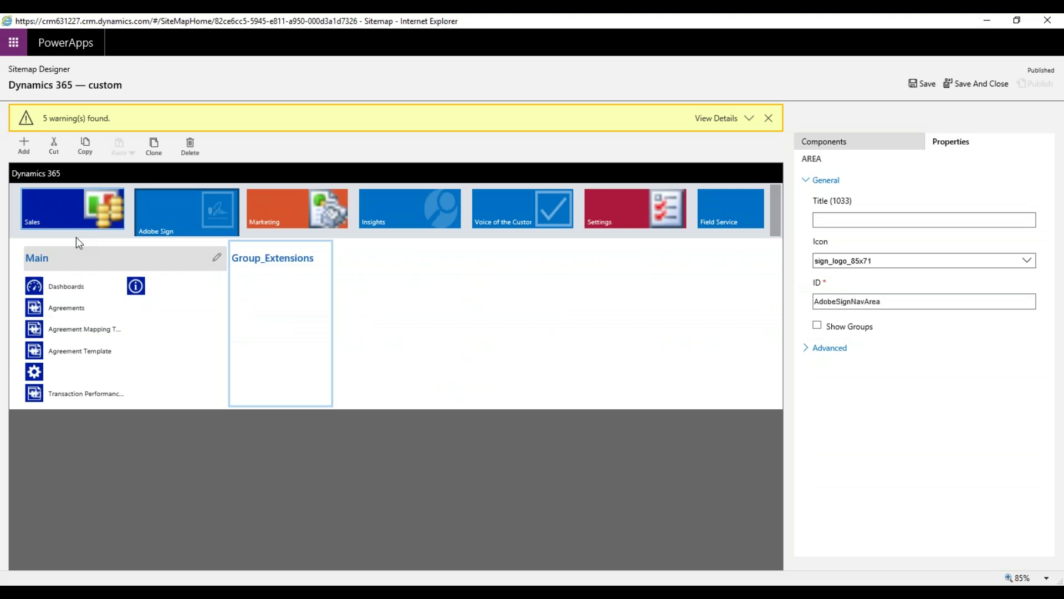
click(62, 196)
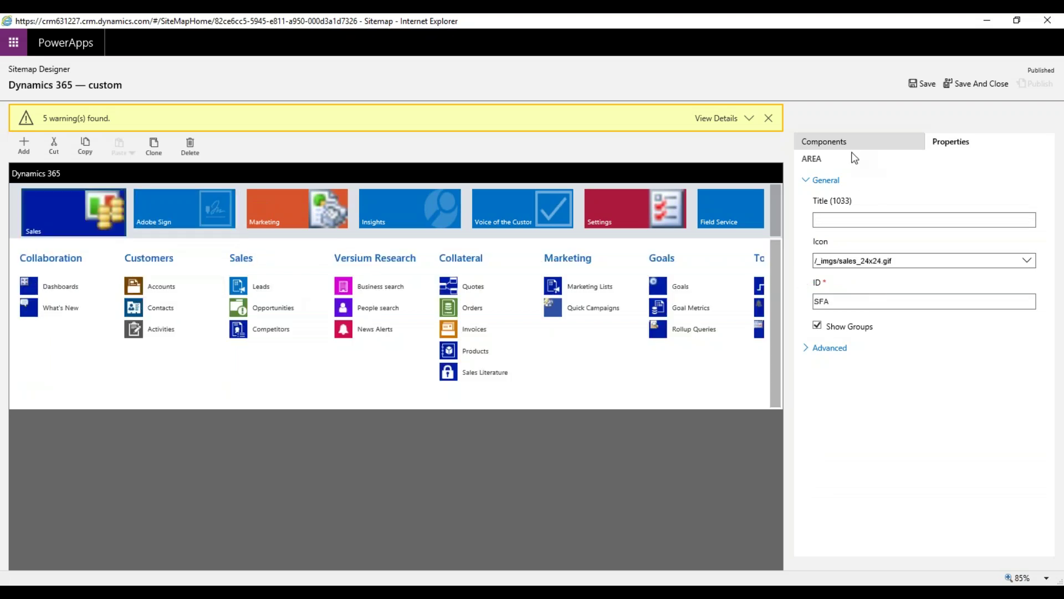
View the available site map components, then the Marketing area's layout and the properties of the Reports subarea in its Tools group
click(823, 145)
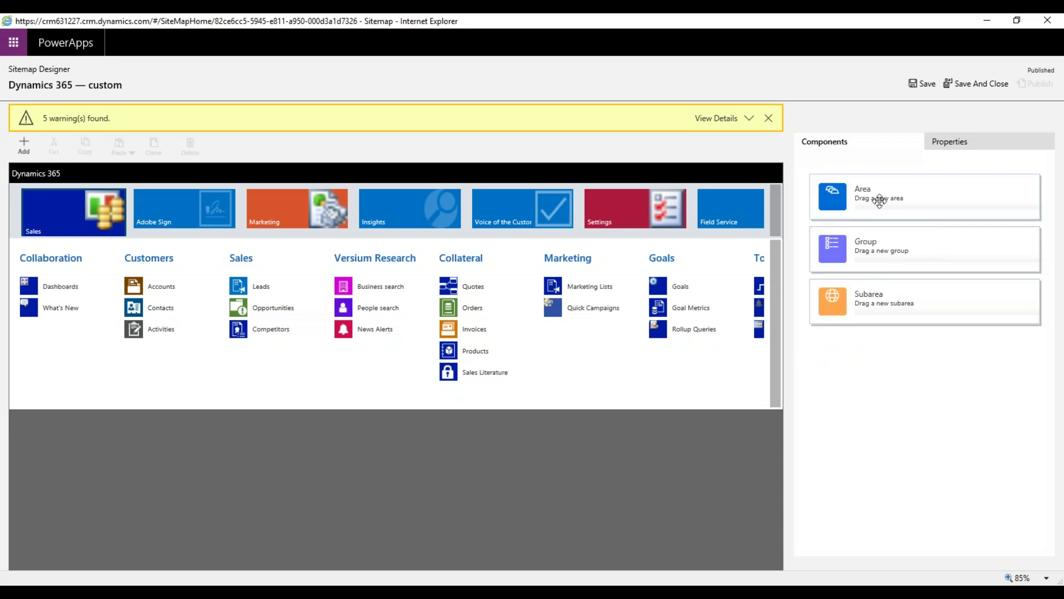
drag(884, 197, 891, 161)
click(862, 152)
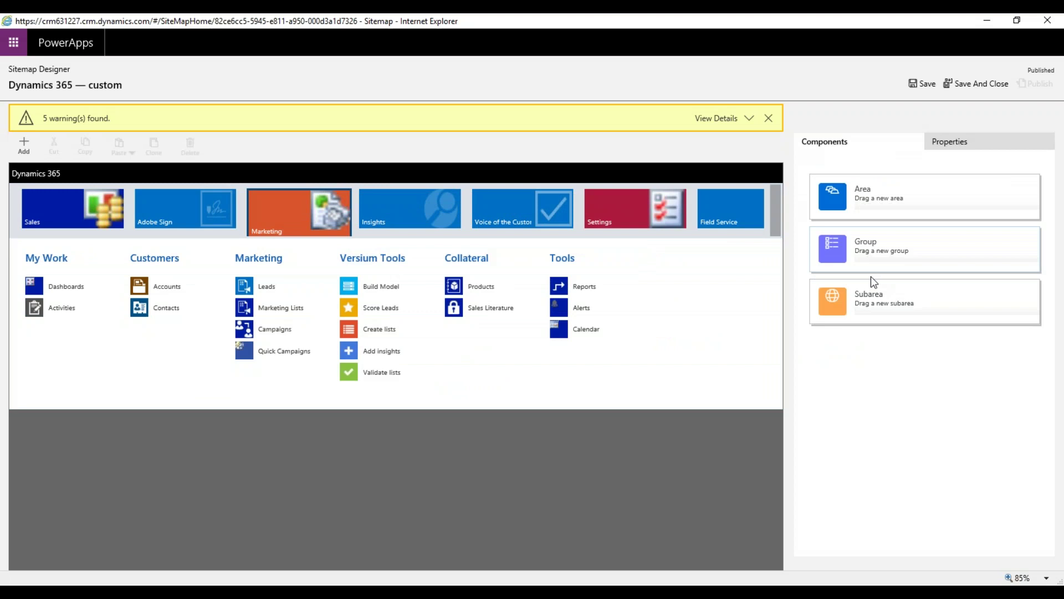
drag(870, 294, 933, 295)
click(574, 291)
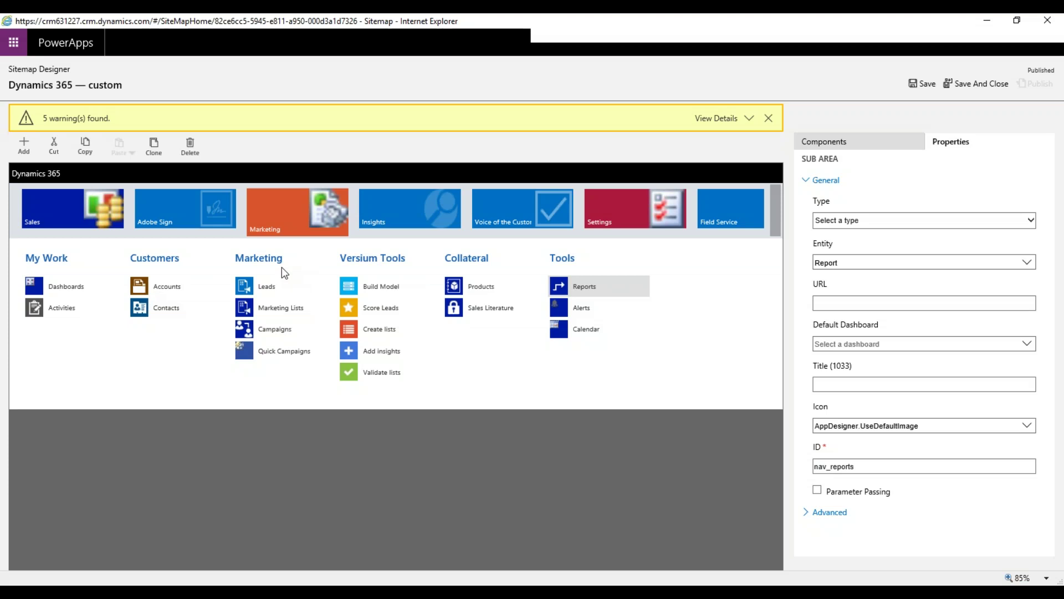
Switch to the slide presentation and advance from the Site Map editor demo slide to the CRM Resources slide
key(alt+Tab)
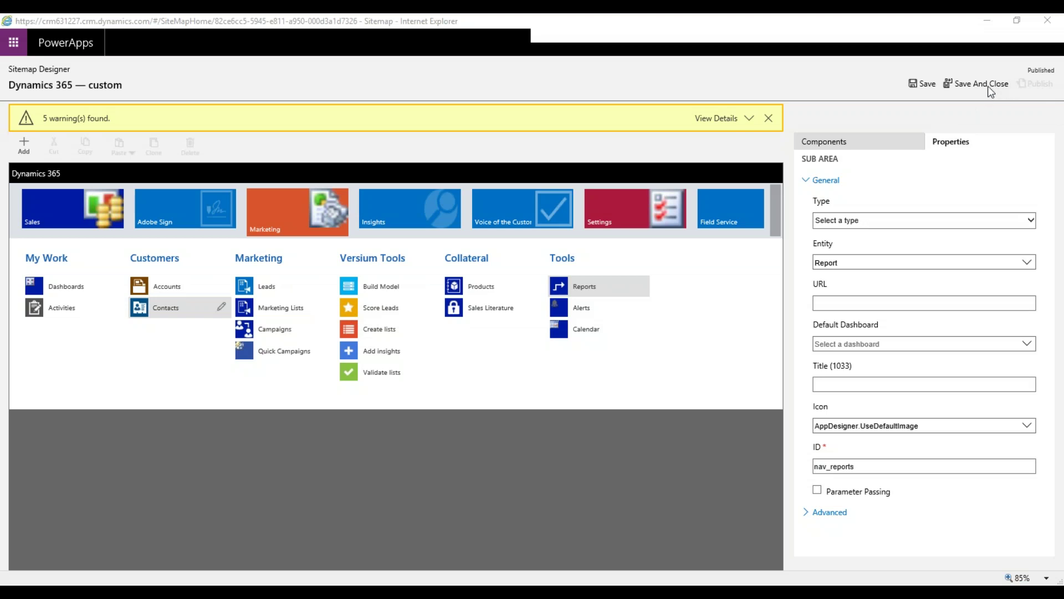
key(alt+Tab)
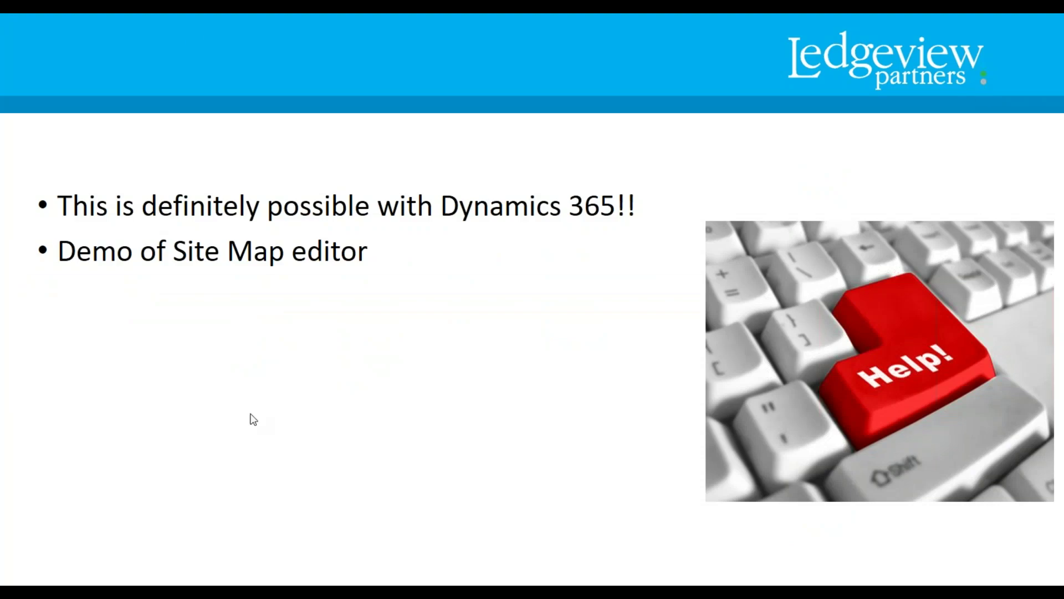
click(304, 403)
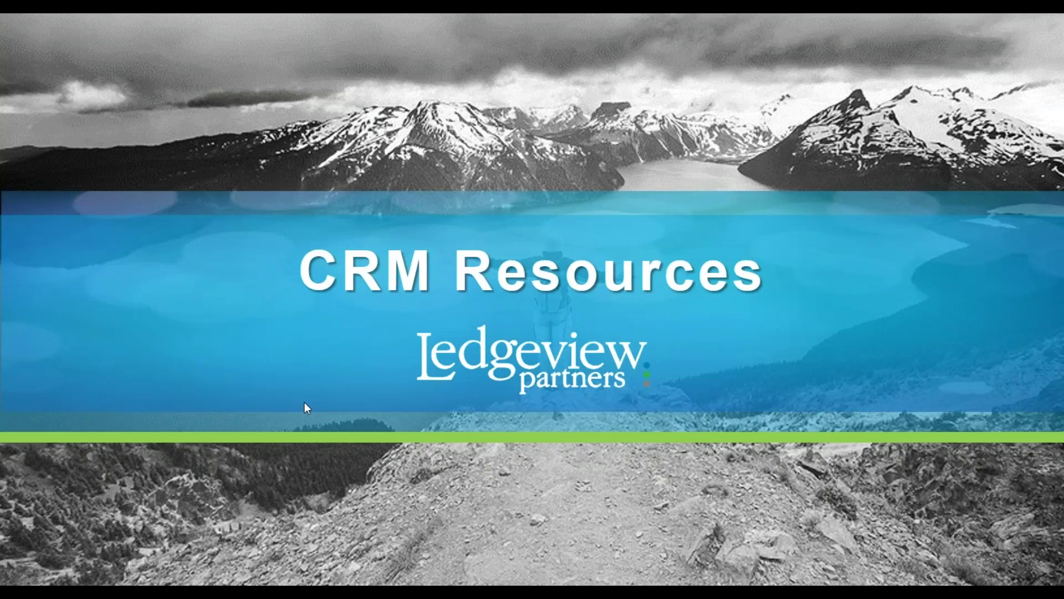